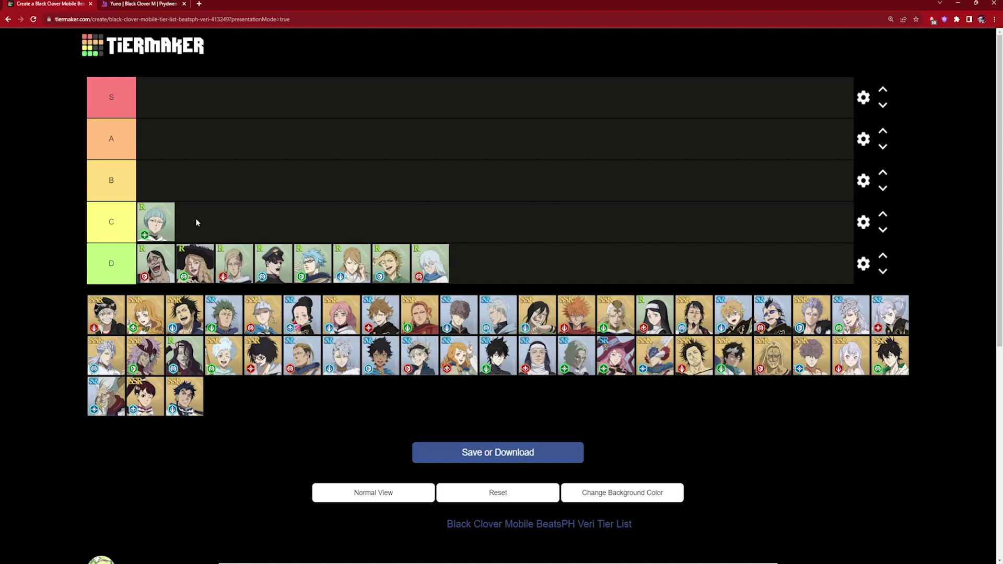
# Step: Place Revchi Salik in tier D, and review Marx Francois's skills on Prydwen with the character list filtered to R rarity
pyautogui.moveTo(185, 358); pyautogui.dragTo(473, 264)
pyautogui.hotkey('ctrl', 'Tab')
pyautogui.hotkey('alt', 'Left')
pyautogui.click(375, 230)
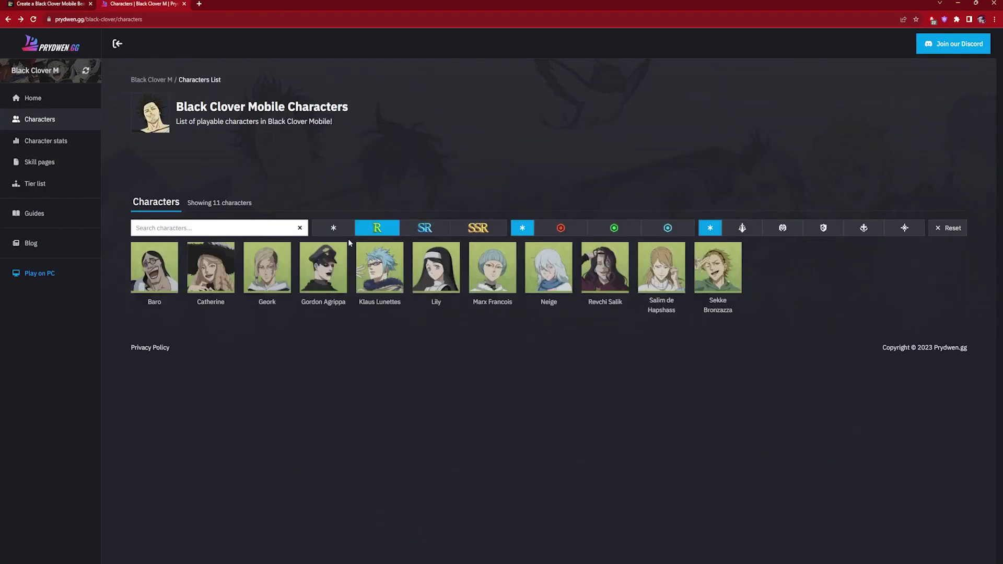
pyautogui.click(475, 269)
pyautogui.scroll(-5, 480, 252)
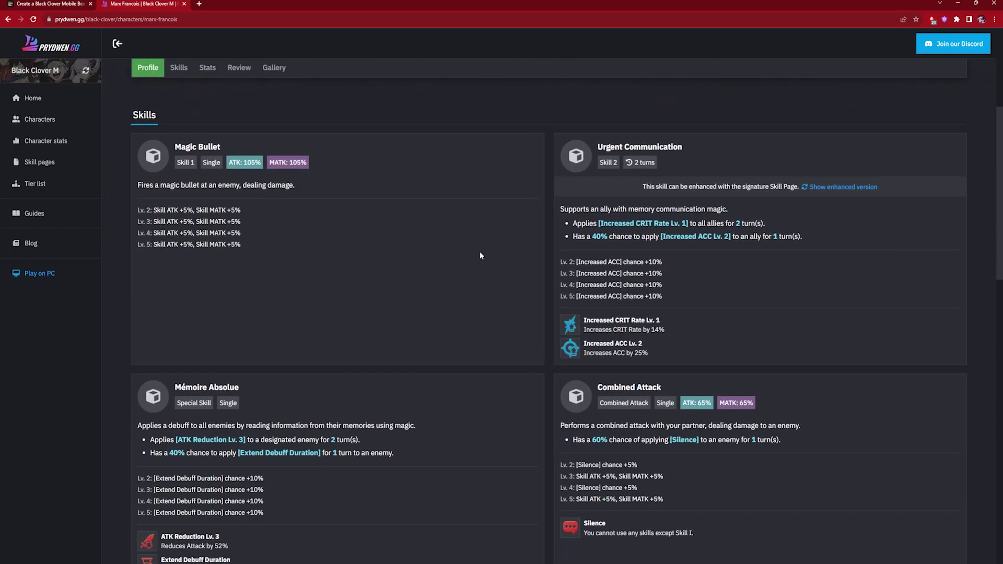
pyautogui.scroll(-4, 481, 256)
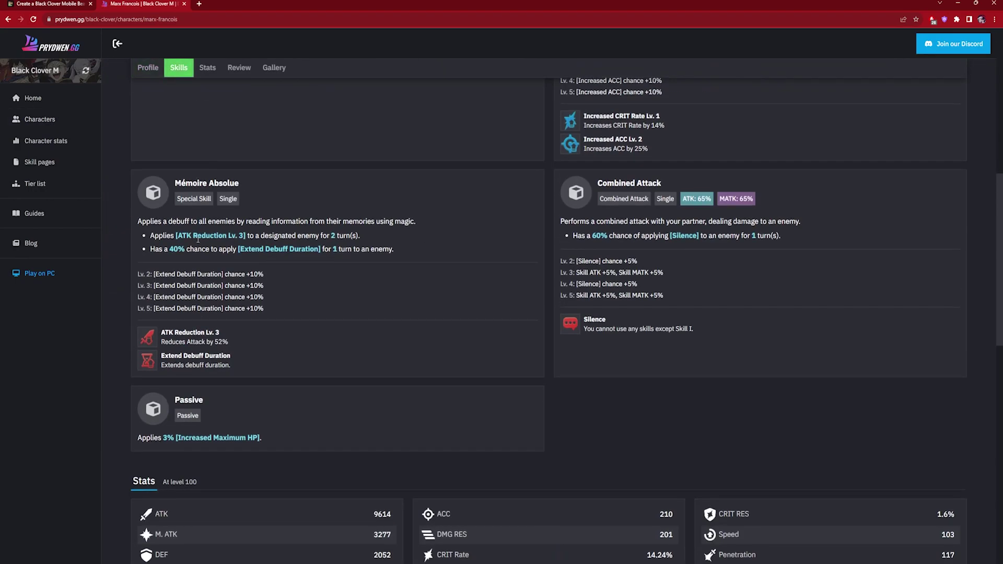
pyautogui.scroll(3, 304, 257)
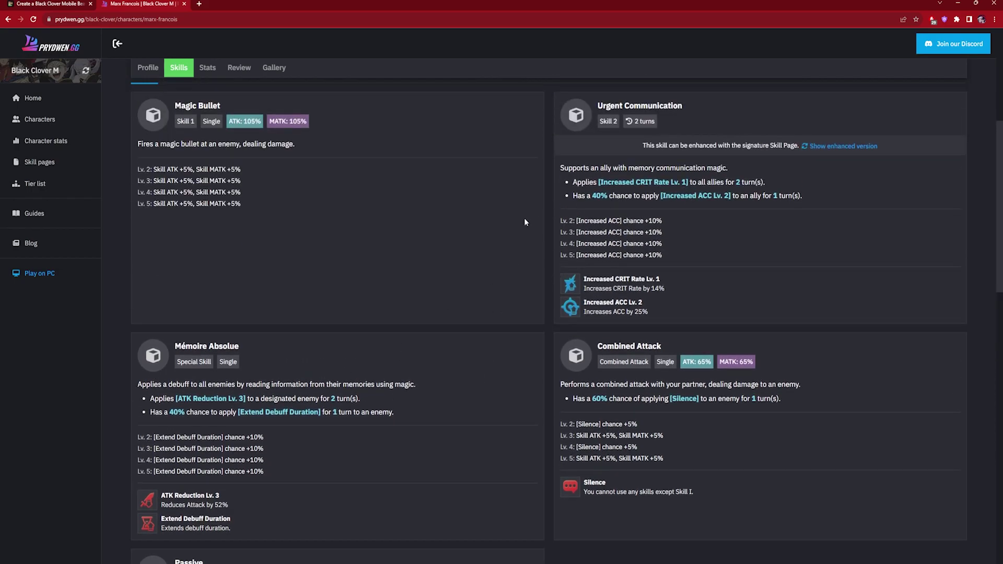
# Step: On the TierMaker list, place Nebra Silva, Alecdora Sandler and Shiren Tium in tier C
pyautogui.click(52, 5)
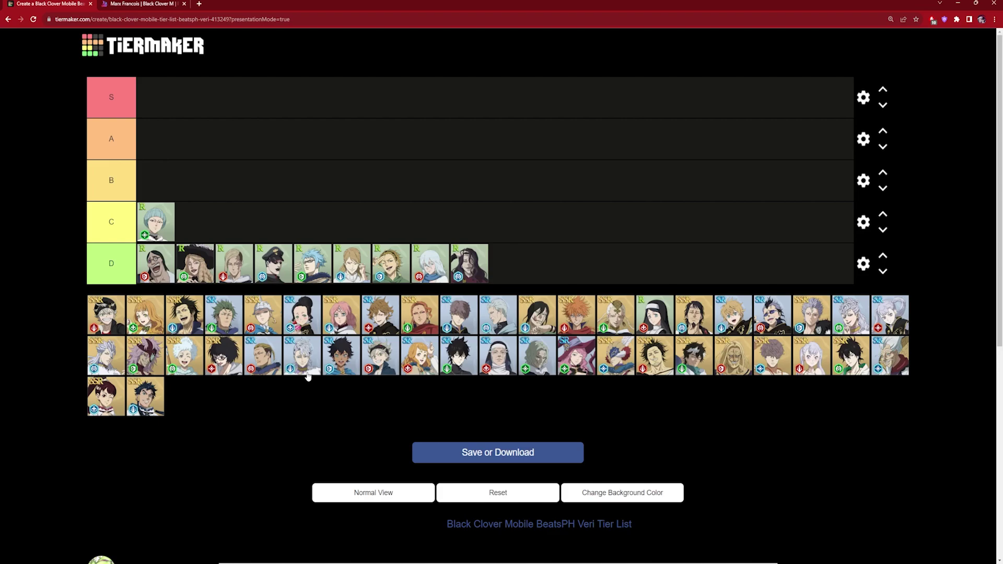
pyautogui.moveTo(856, 315); pyautogui.dragTo(258, 225)
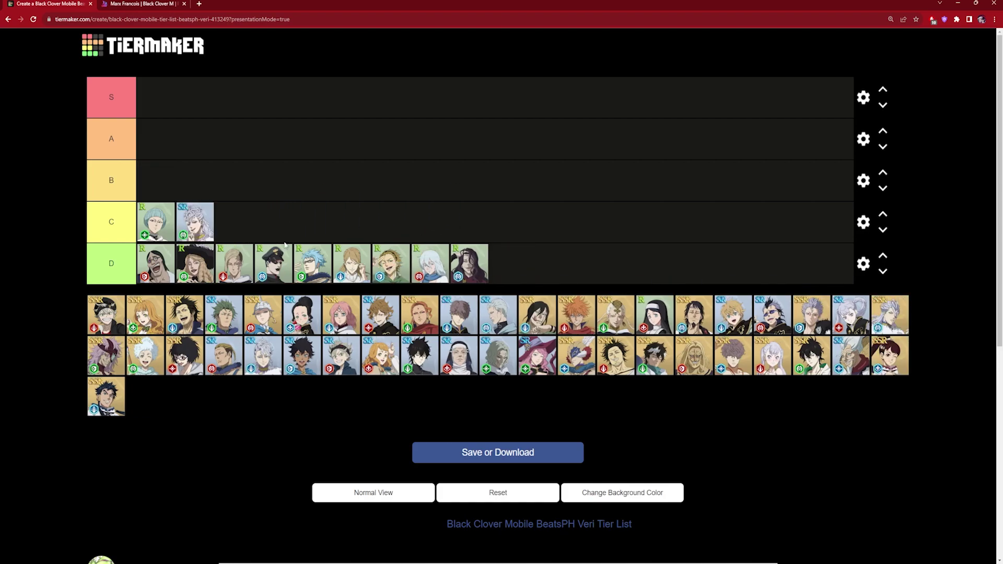
pyautogui.moveTo(241, 320); pyautogui.dragTo(242, 230)
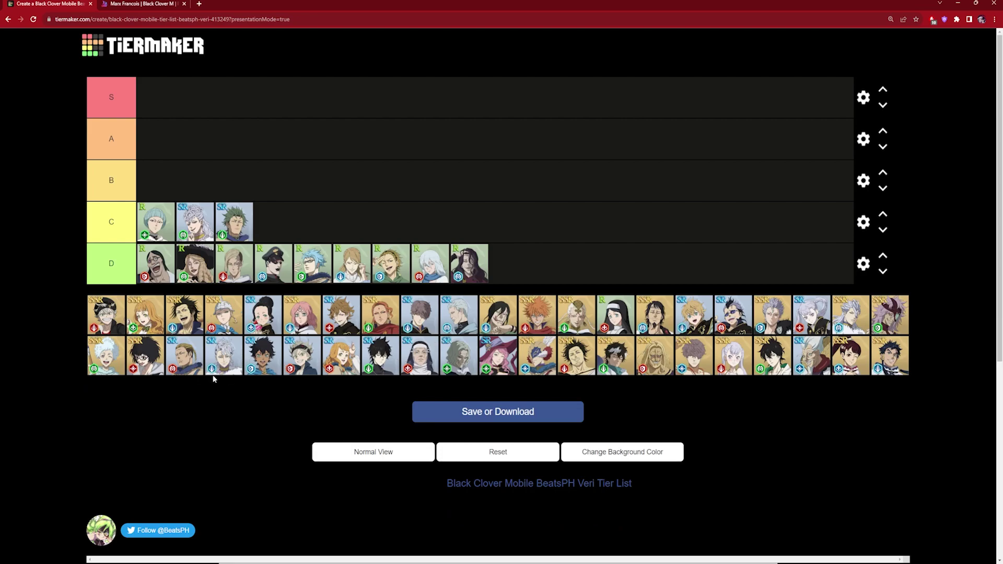
pyautogui.moveTo(185, 366); pyautogui.dragTo(298, 230)
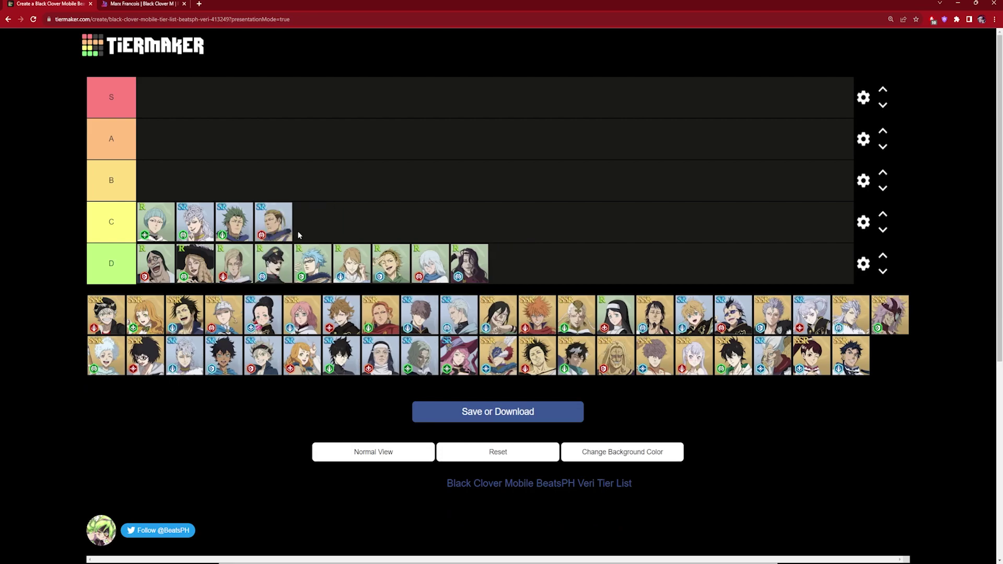
# Step: Open Shiren Tium's page from Prydwen's SR character list and examine his skills
pyautogui.click(148, 4)
pyautogui.hotkey('alt', 'Left')
pyautogui.moveTo(330, 275)
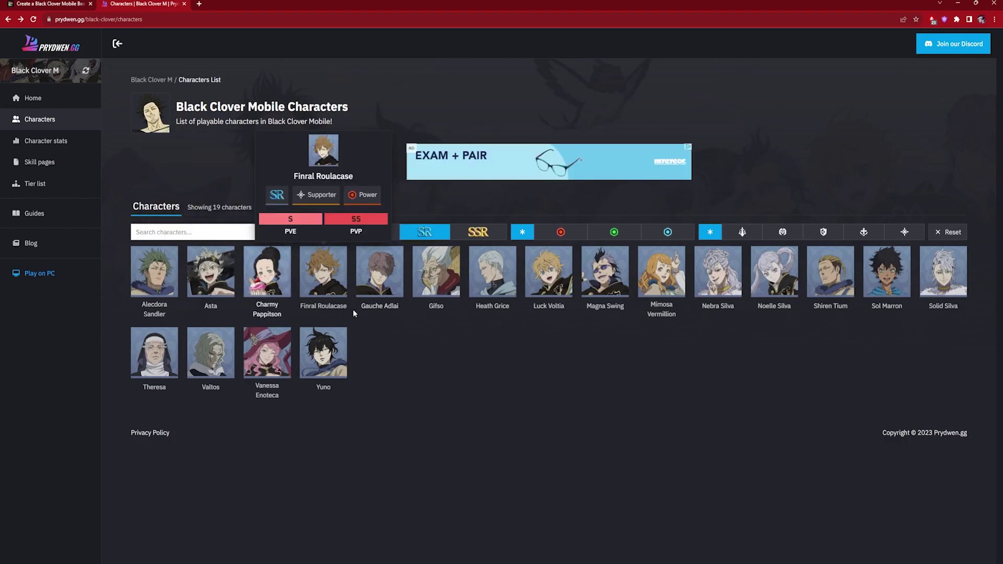
pyautogui.moveTo(571, 304)
pyautogui.click(830, 271)
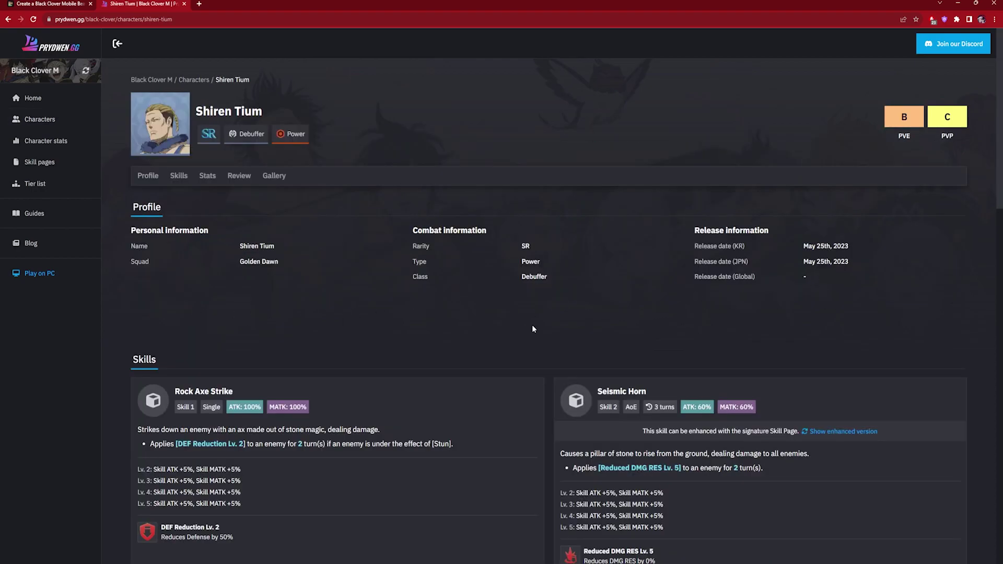
pyautogui.scroll(-2, 525, 327)
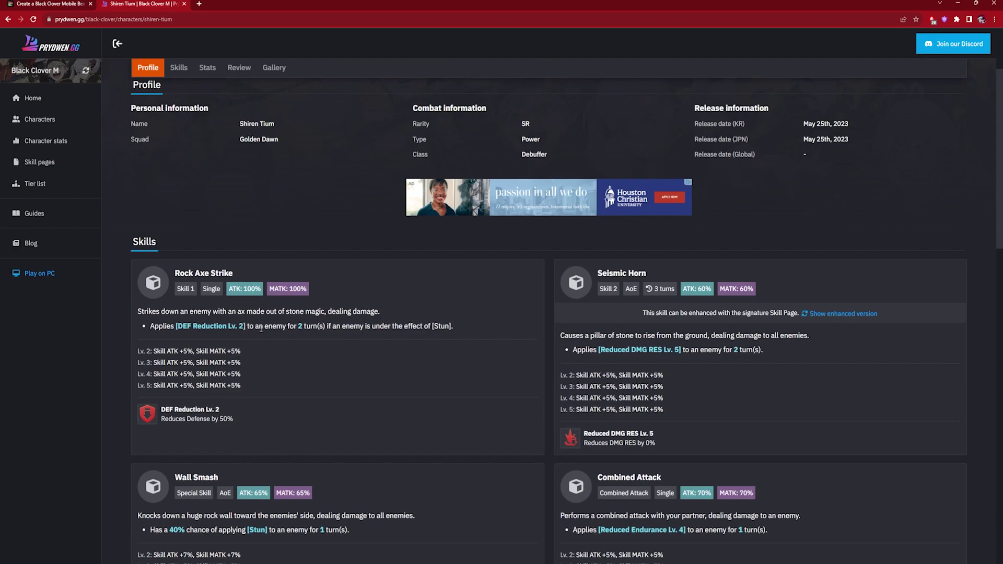
pyautogui.scroll(-2, 353, 295)
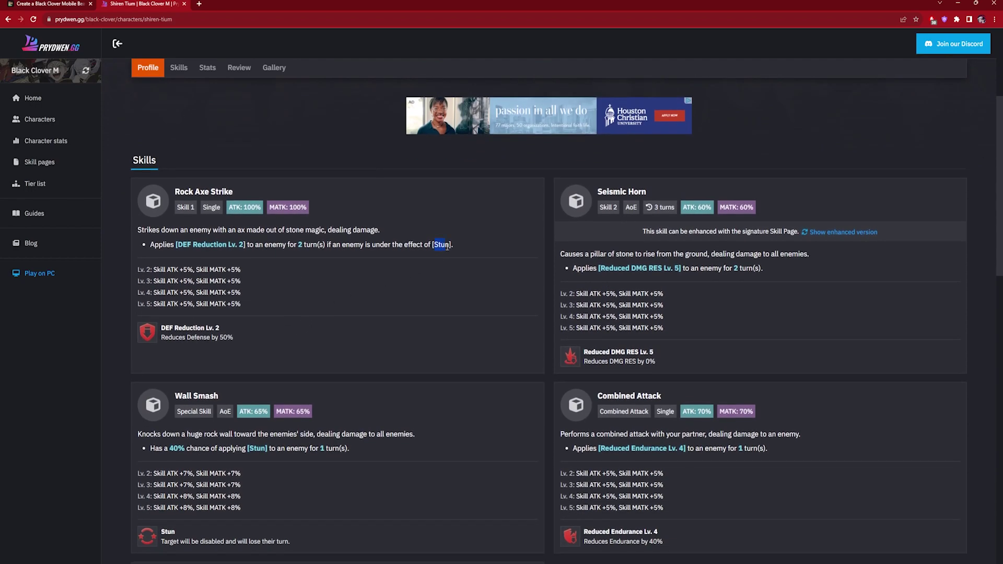
pyautogui.scroll(-2, 448, 248)
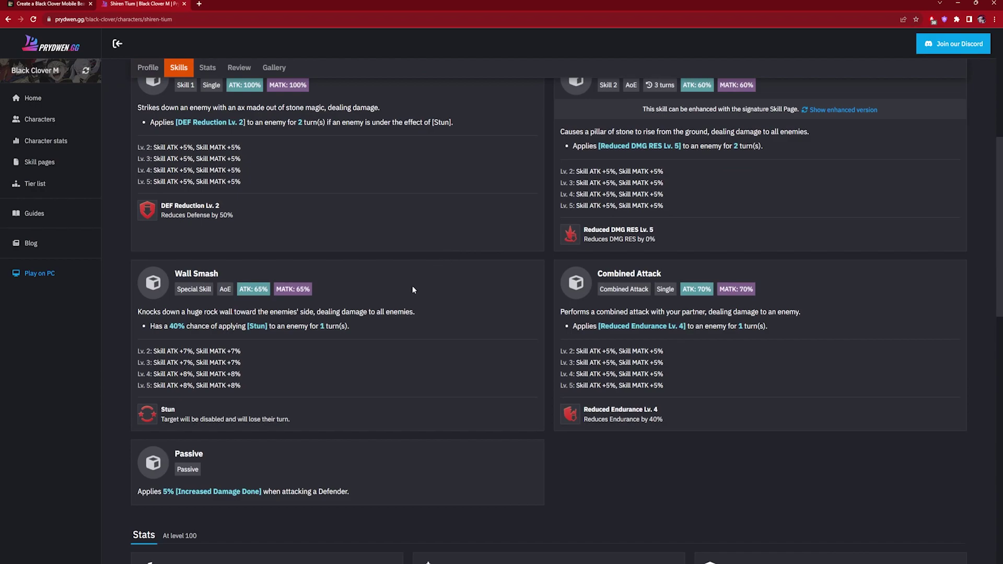
# Step: Check Shiren Tium's Wall Smash stun effect and his other skills, and move him to tier B on the TierMaker list
pyautogui.moveTo(350, 328); pyautogui.dragTo(248, 328)
pyautogui.click(249, 328)
pyautogui.doubleClick(248, 327)
pyautogui.click(291, 328)
pyautogui.scroll(2, 543, 312)
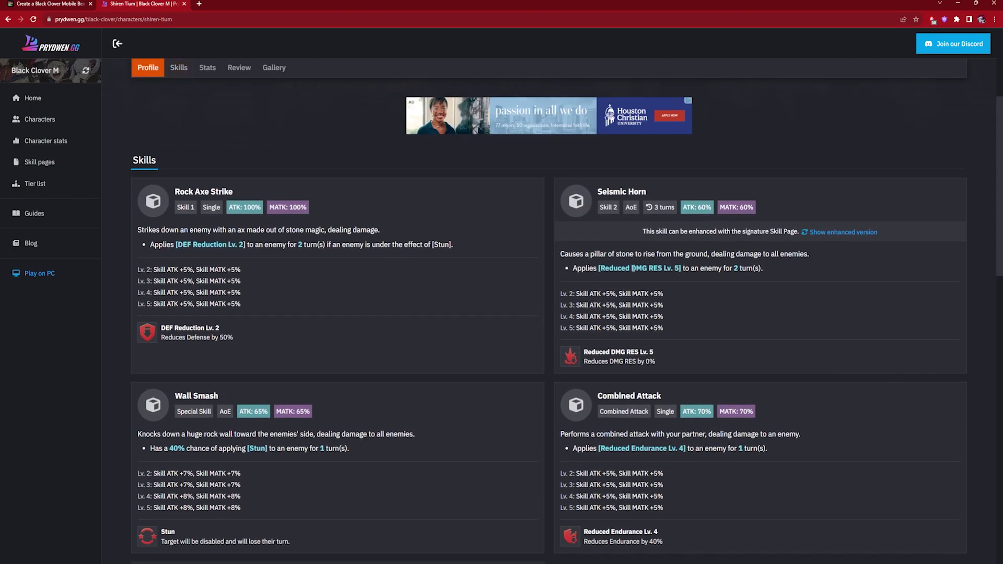
pyautogui.scroll(1, 522, 256)
pyautogui.scroll(1, 281, 178)
pyautogui.click(50, 3)
pyautogui.moveTo(274, 222); pyautogui.dragTo(173, 179)
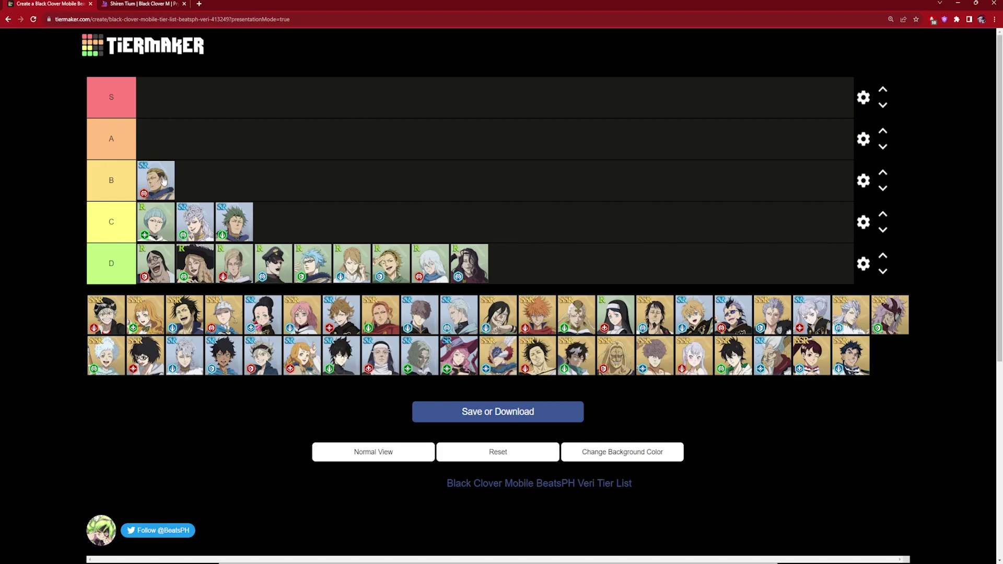
# Step: Review Heath Grice's skills on Prydwen and place him in tier C on the TierMaker list
pyautogui.hotkey('ctrl', 'Tab')
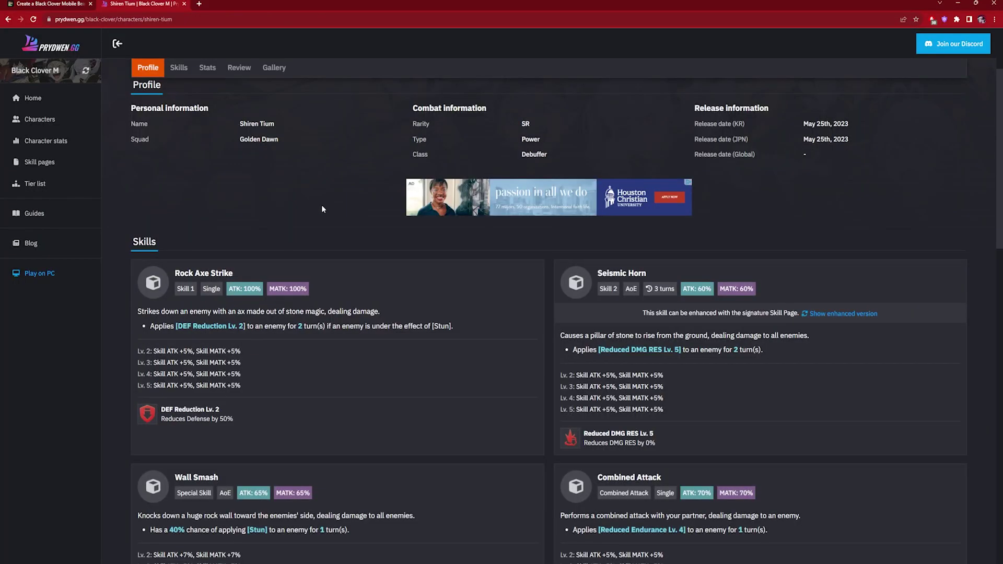
pyautogui.hotkey('alt', 'Left')
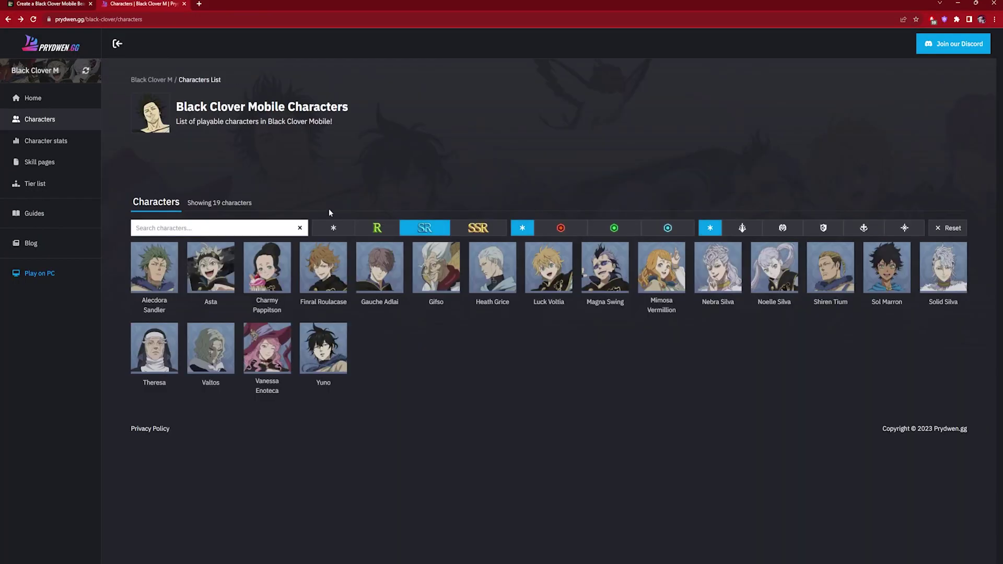
pyautogui.click(490, 278)
pyautogui.scroll(-5, 490, 278)
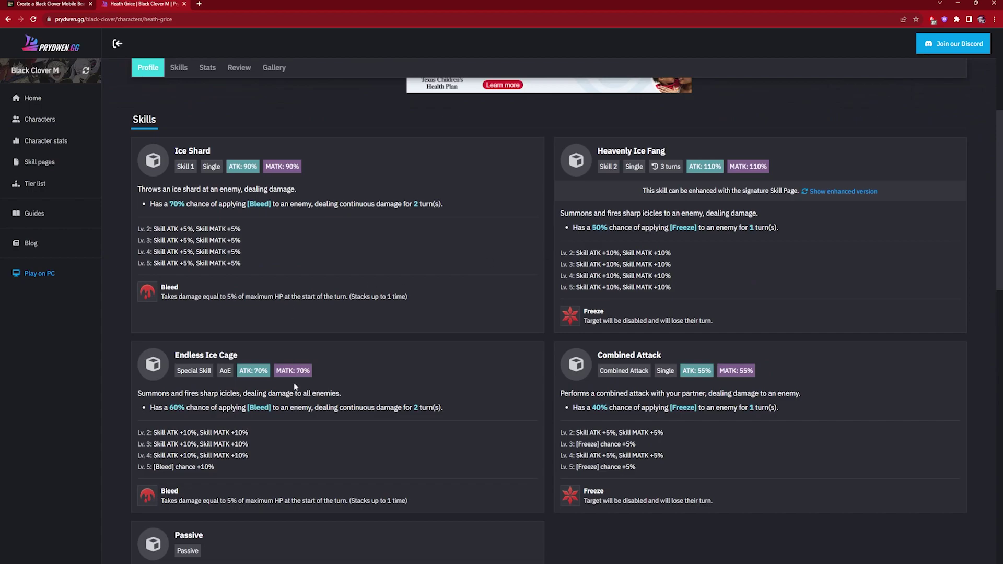
pyautogui.click(52, 4)
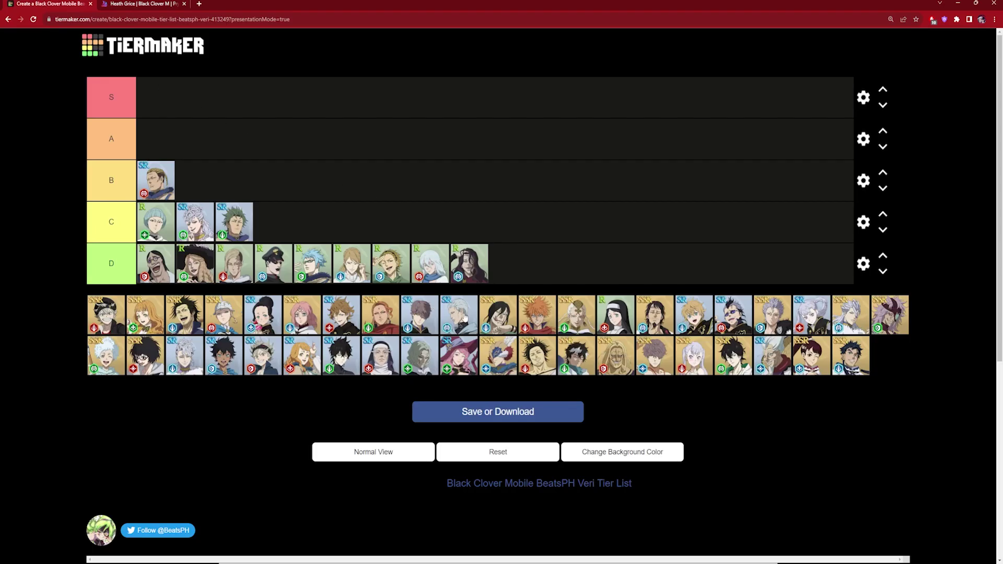
pyautogui.moveTo(463, 319); pyautogui.dragTo(273, 221)
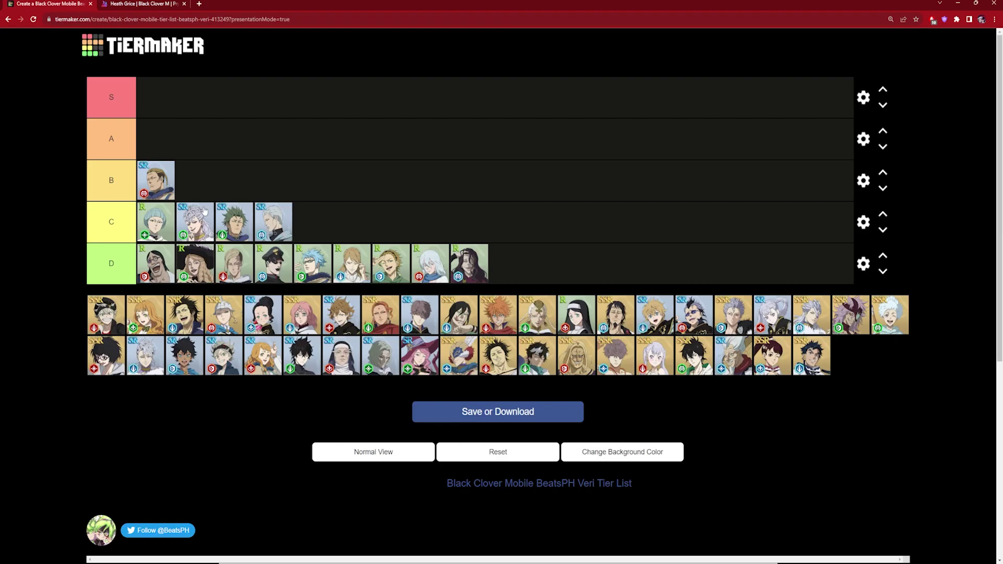
pyautogui.click(125, 3)
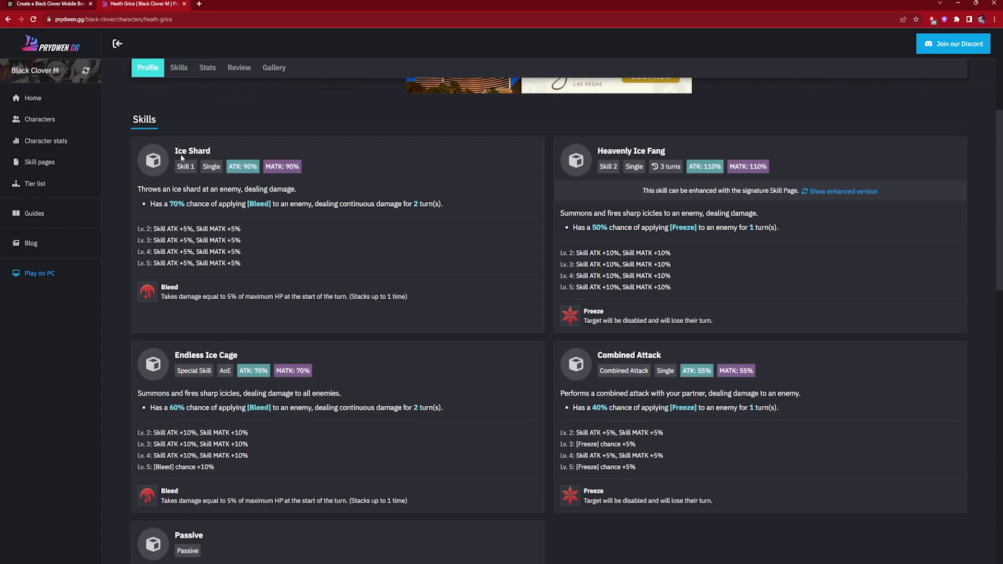
# Step: On the TierMaker list, place Lily in tier D, and Luck Voltia and Magna Swing in tier C
pyautogui.click(49, 4)
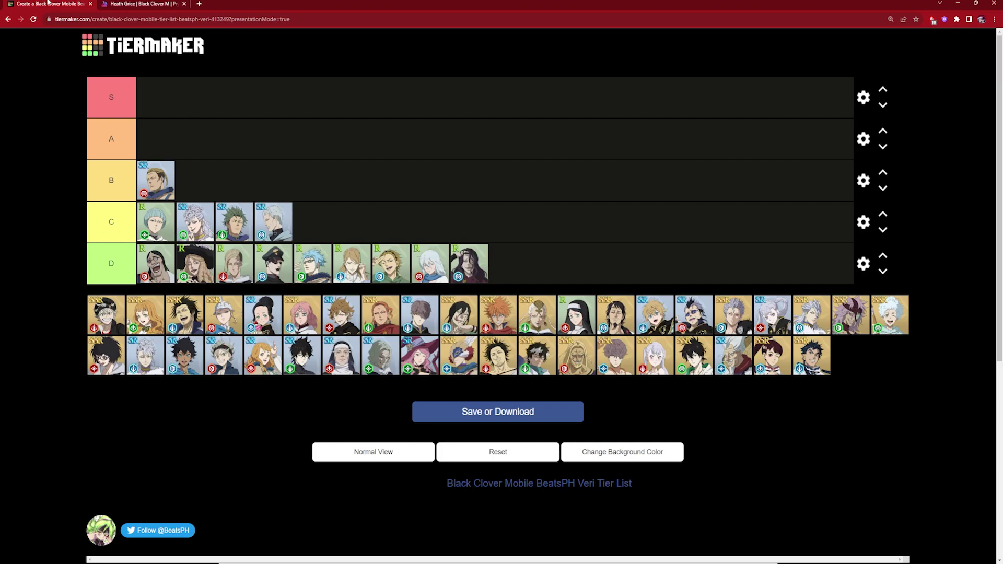
pyautogui.moveTo(594, 310); pyautogui.dragTo(542, 258)
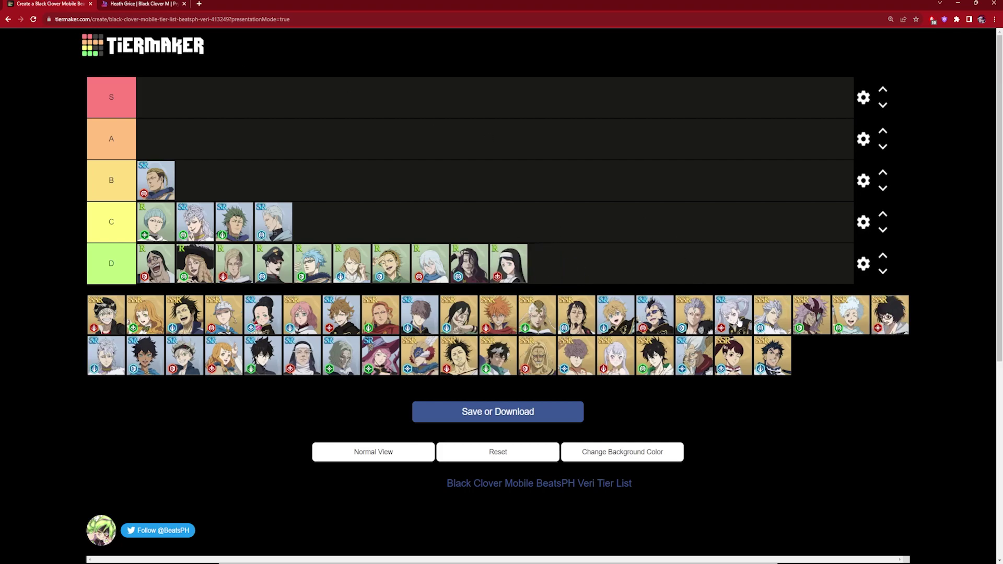
pyautogui.moveTo(615, 320); pyautogui.dragTo(318, 225)
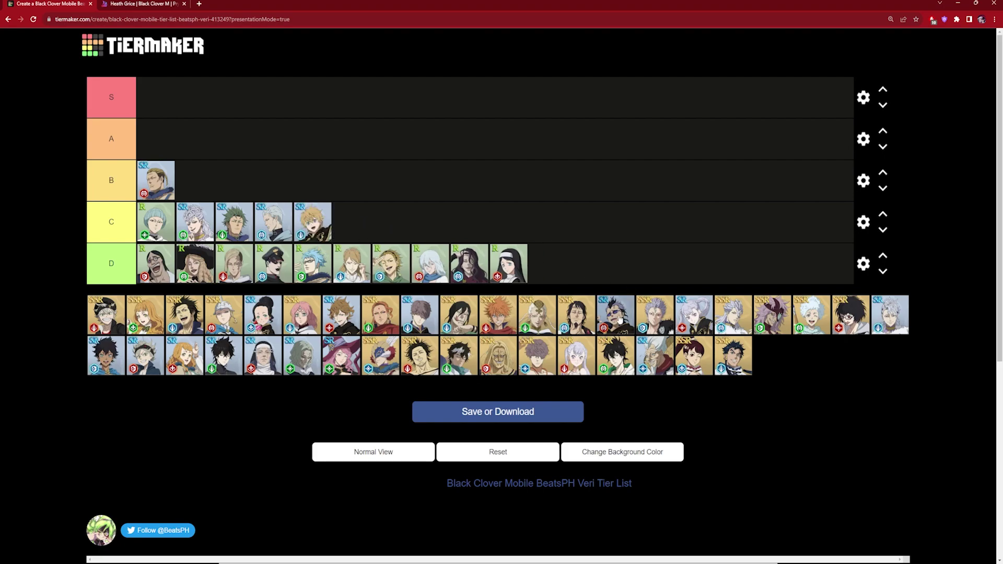
pyautogui.moveTo(620, 321); pyautogui.dragTo(370, 225)
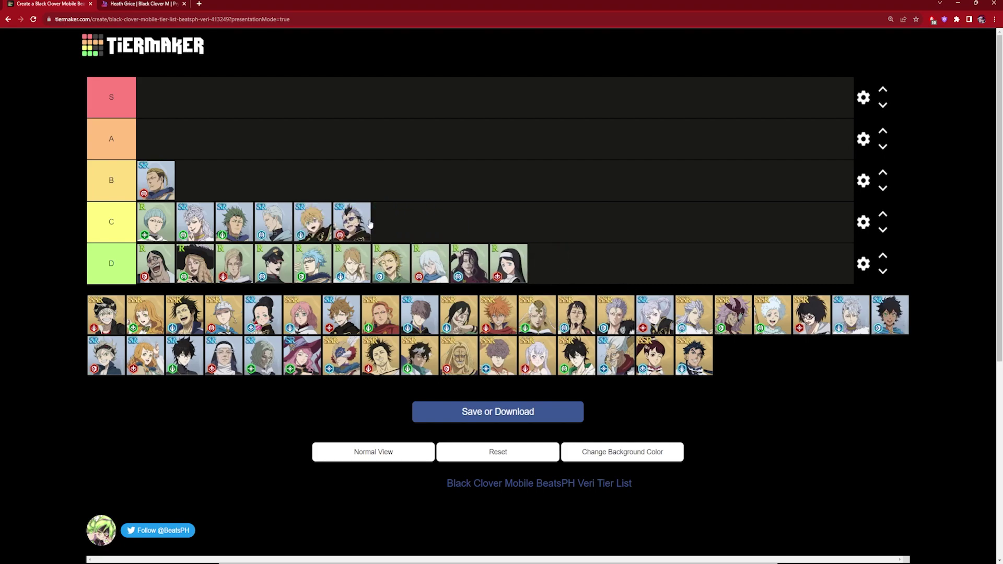
# Step: Examine Magna Swing's skills on Prydwen, including his United Attack and passive, and return to the character list
pyautogui.click(122, 3)
pyautogui.hotkey('alt', 'Left')
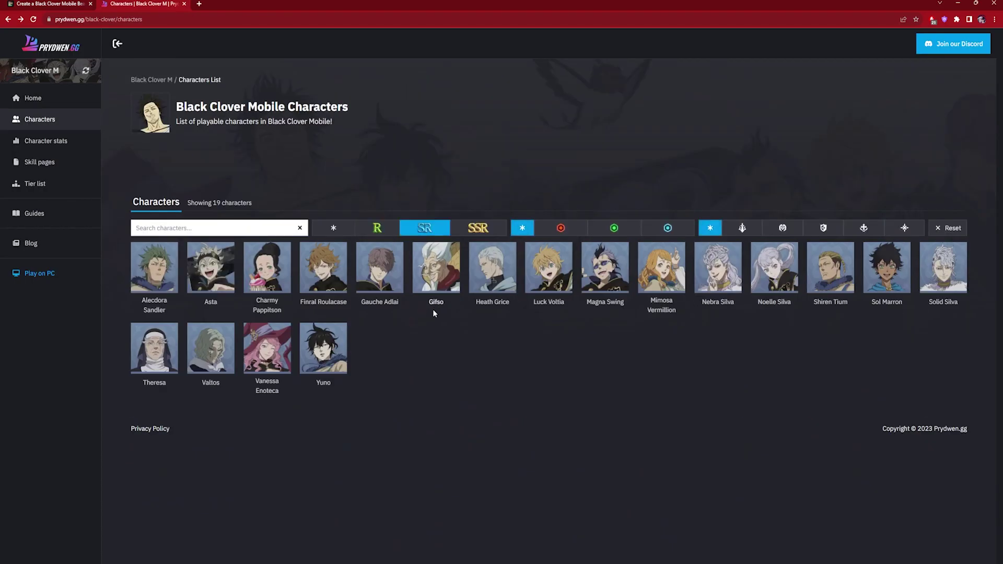
pyautogui.click(595, 284)
pyautogui.scroll(-3, 544, 334)
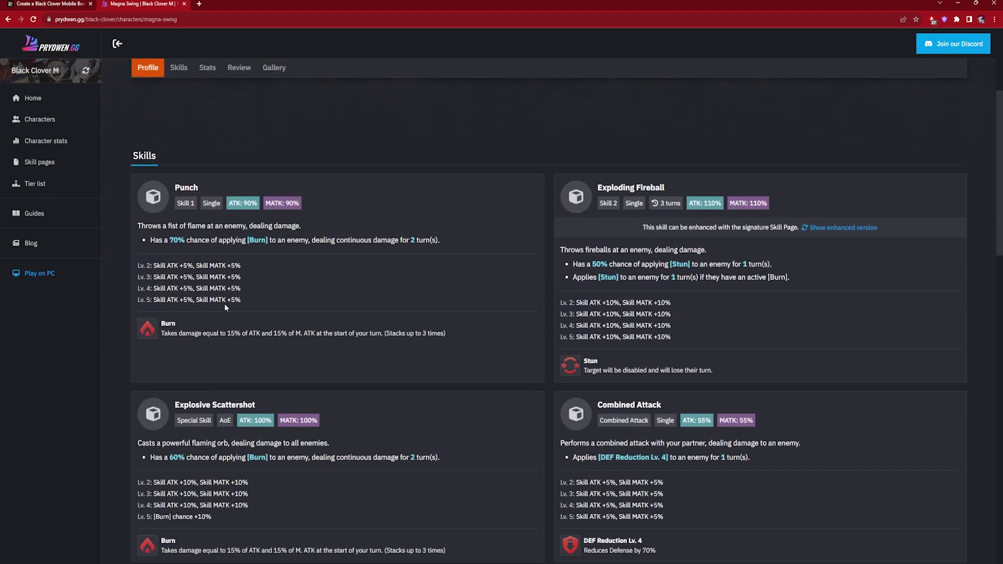
pyautogui.scroll(-4, 499, 308)
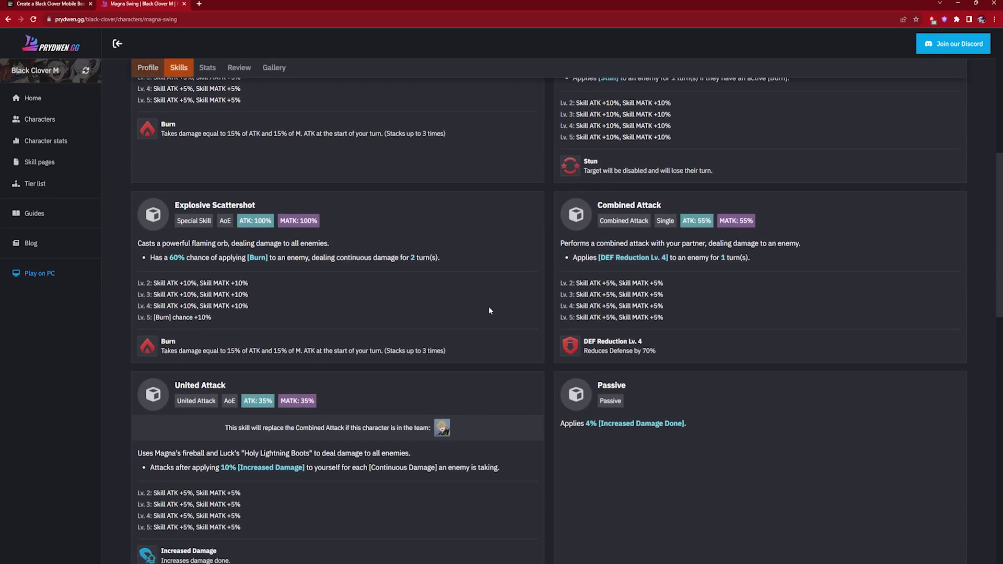
pyautogui.scroll(3, 556, 335)
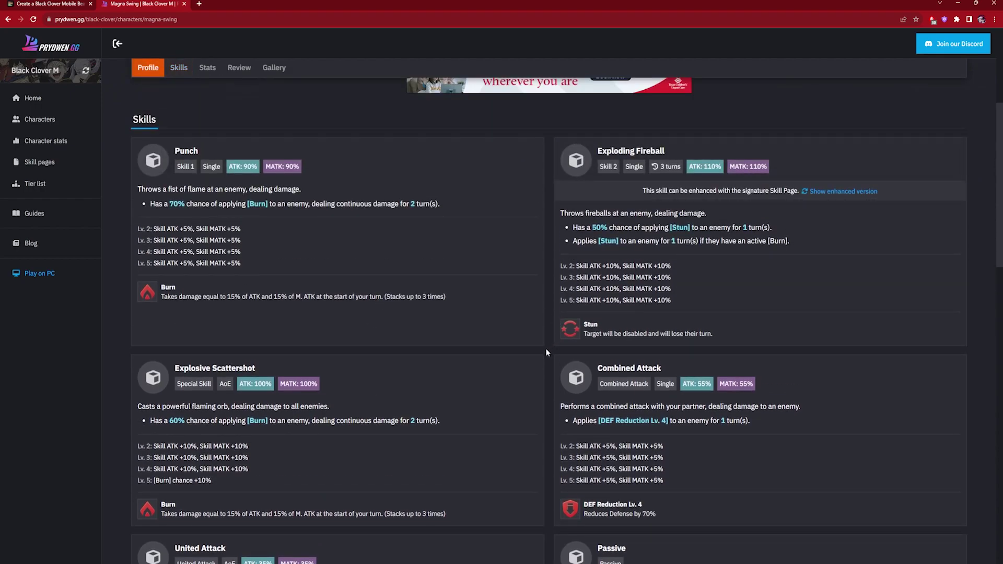
pyautogui.scroll(-2, 545, 350)
pyautogui.scroll(3, 423, 314)
pyautogui.hotkey('ctrl', 'shift', 'Tab')
pyautogui.hotkey('ctrl', 'Tab')
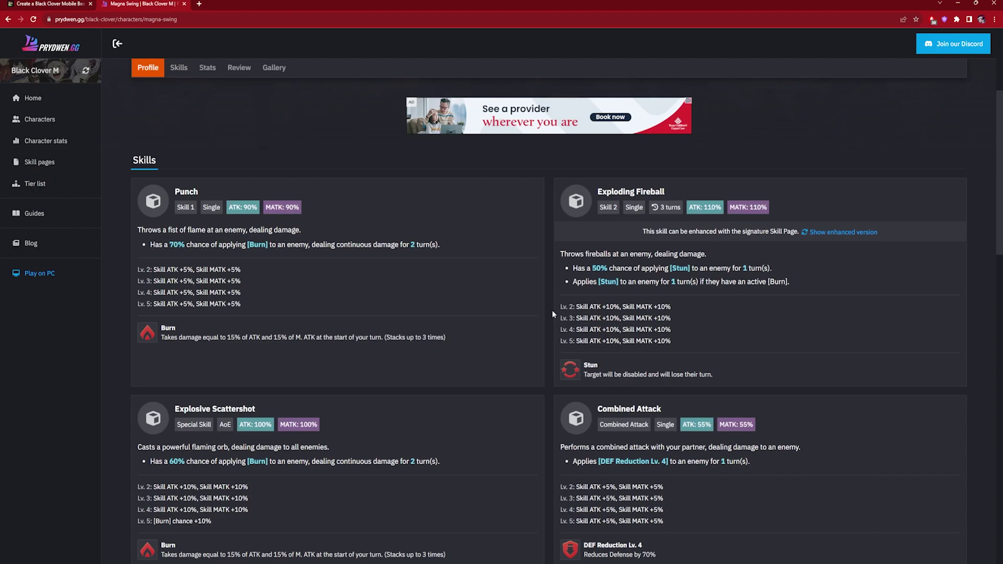
pyautogui.scroll(-2, 548, 310)
pyautogui.scroll(-4, 548, 312)
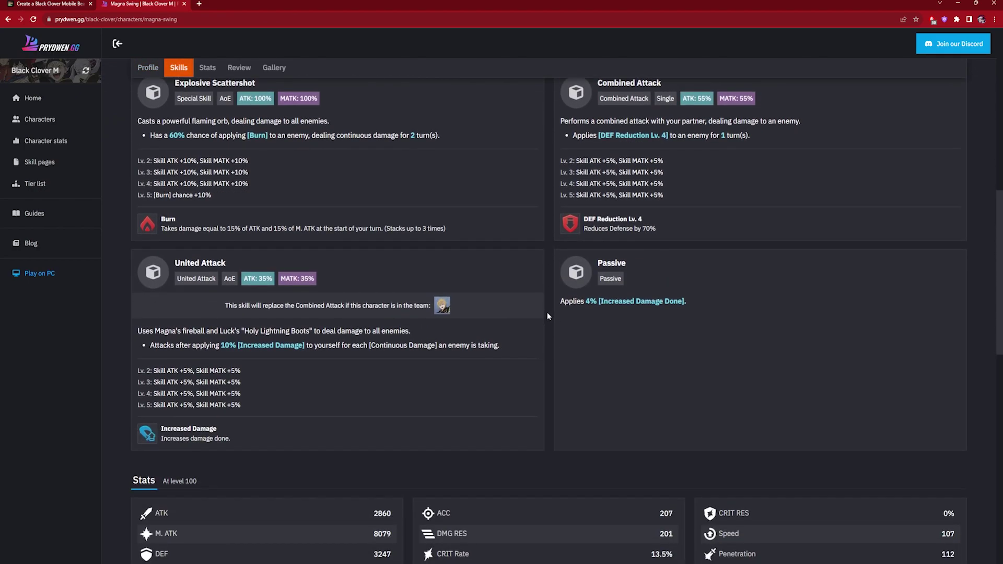
pyautogui.scroll(5, 547, 312)
pyautogui.hotkey('alt', 'Left')
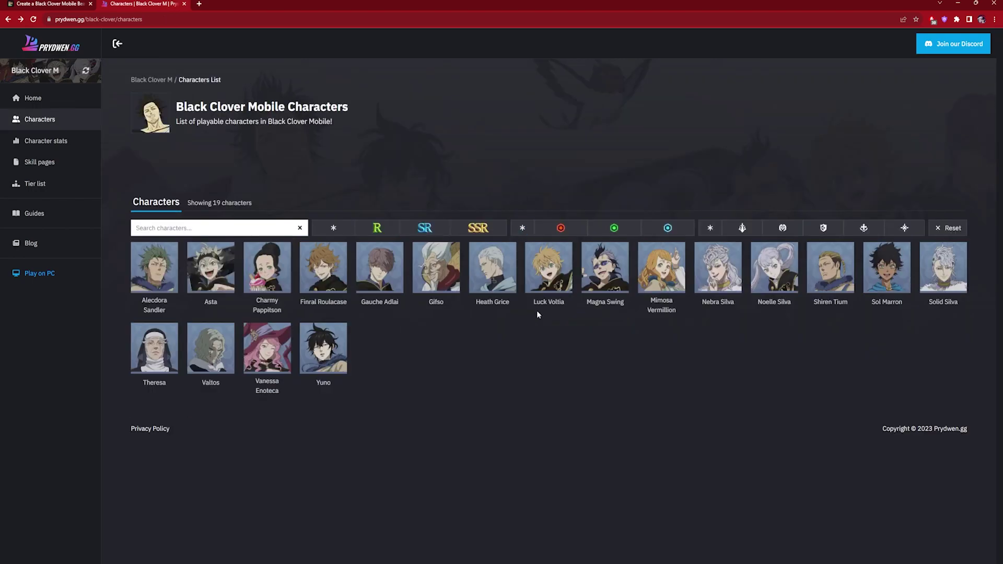
# Step: Place Theresa in tier B on the TierMaker list and return to Prydwen's Black Clover M home page
pyautogui.click(33, 3)
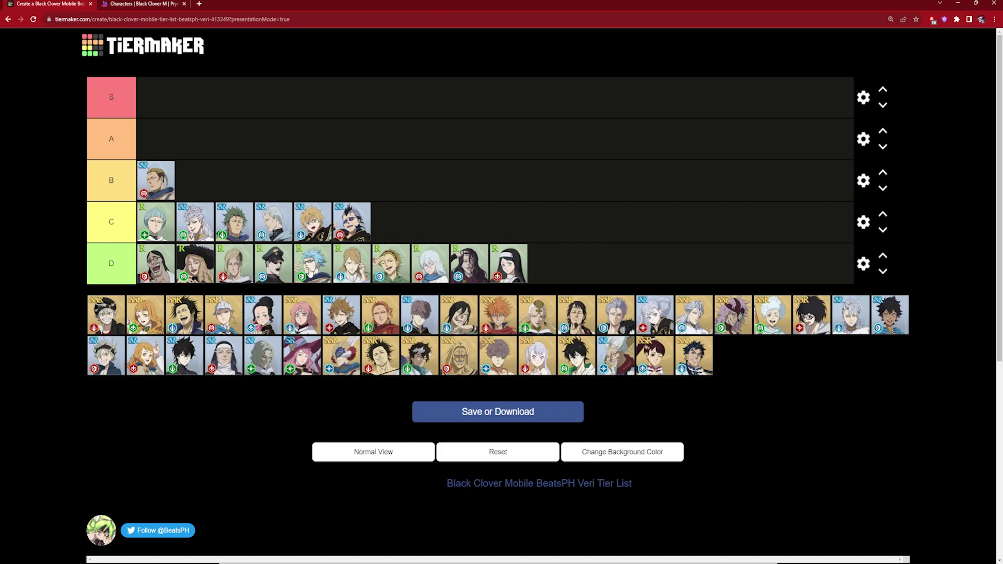
pyautogui.moveTo(218, 370); pyautogui.dragTo(204, 196)
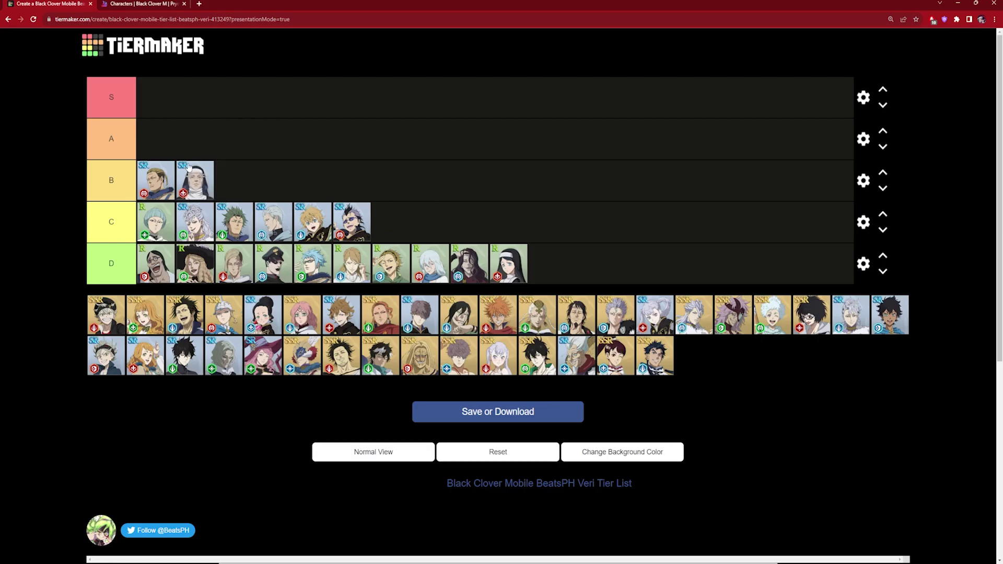
pyautogui.click(144, 4)
pyautogui.hotkey('alt', 'Left')
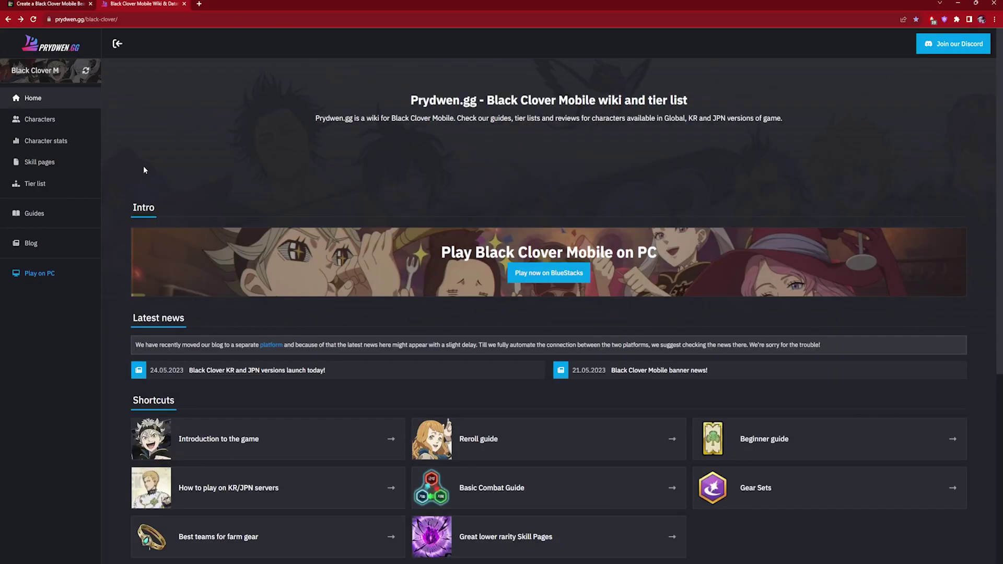
# Step: Open Theresa's page from Prydwen's Black Clover M character list and examine her skills, from Fiery Blast to her passive
pyautogui.click(40, 119)
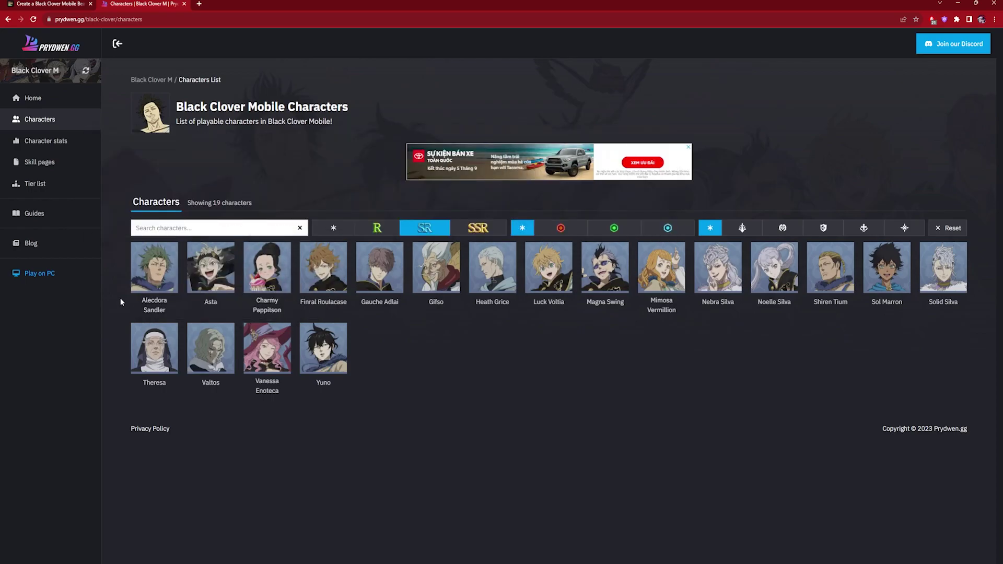
pyautogui.click(155, 347)
pyautogui.scroll(-3, 532, 332)
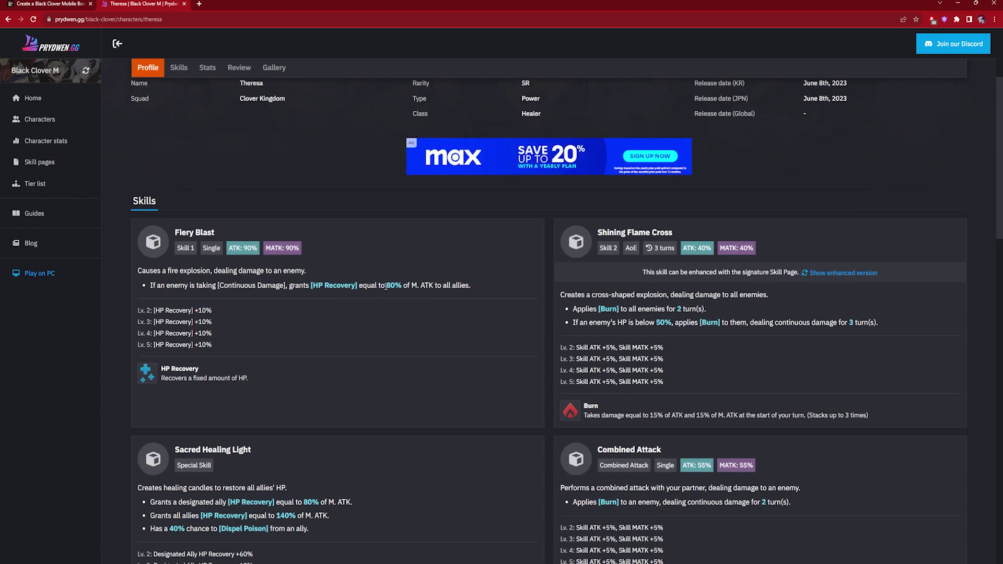
pyautogui.moveTo(472, 286); pyautogui.dragTo(313, 285)
pyautogui.click(616, 296)
pyautogui.moveTo(618, 309); pyautogui.dragTo(660, 309)
pyautogui.click(654, 323)
pyautogui.scroll(-2, 736, 323)
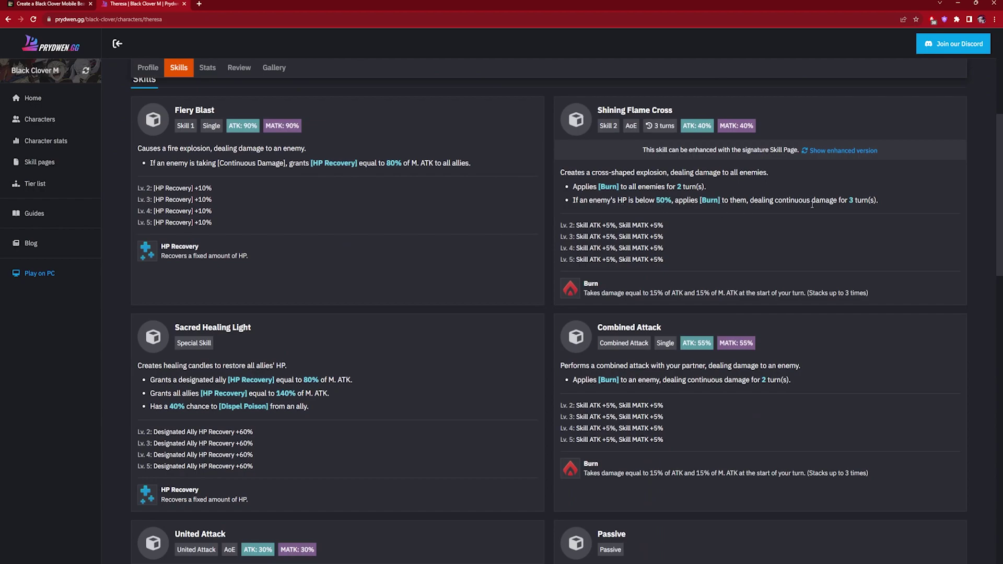
pyautogui.scroll(-2, 542, 325)
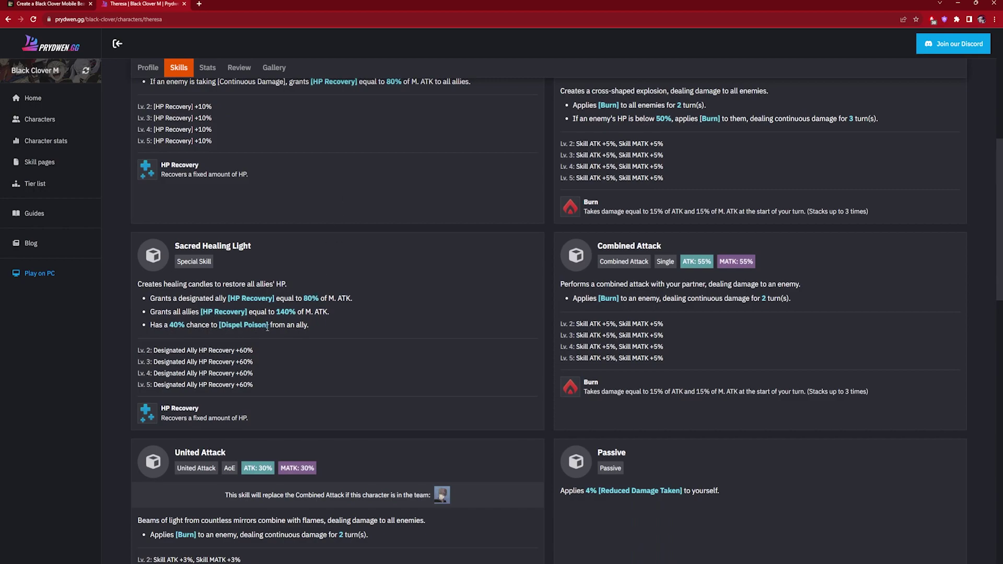
pyautogui.scroll(-3, 524, 295)
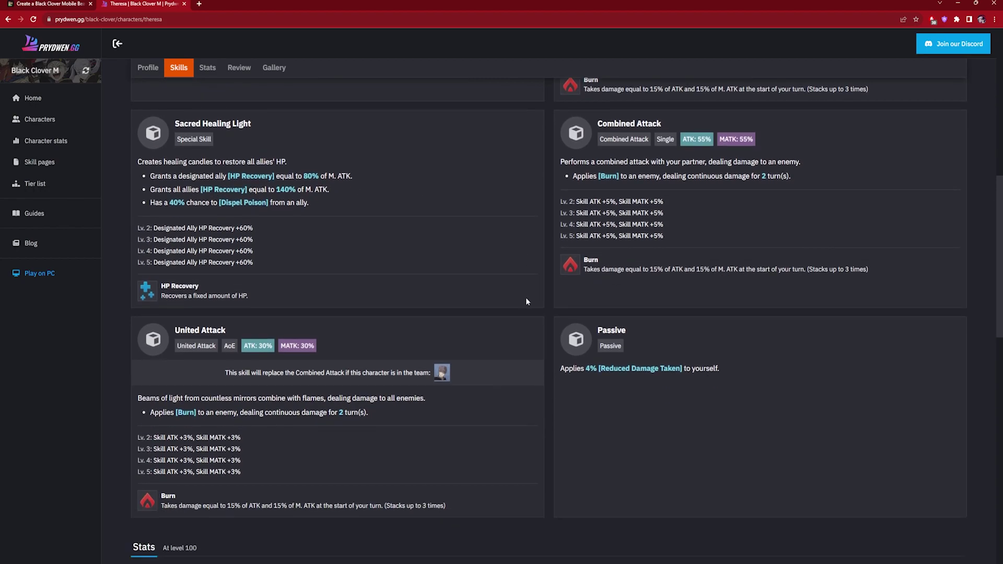
pyautogui.scroll(6, 558, 321)
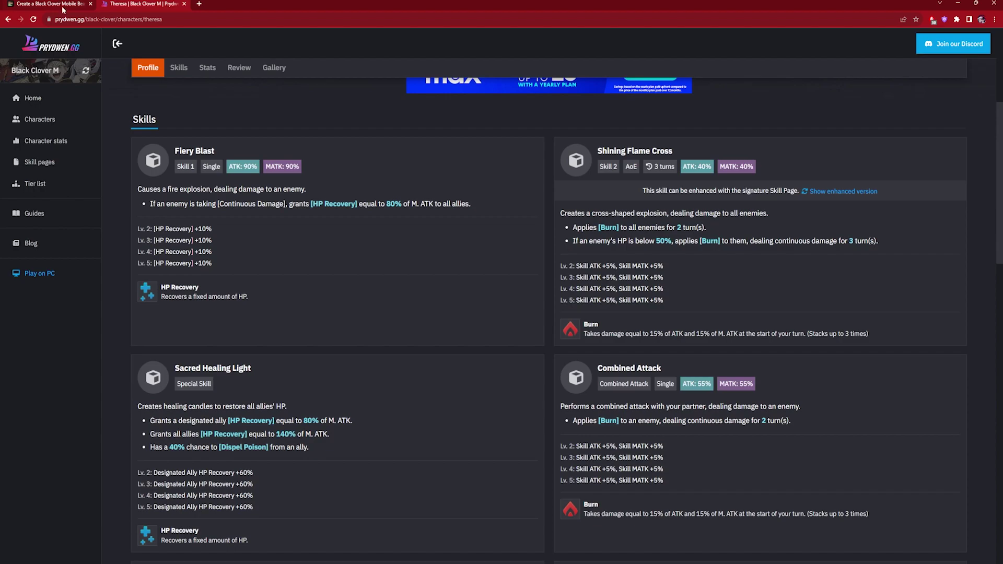
# Step: Place Noelle Silva in tier B on the TierMaker list and review her skills on Prydwen
pyautogui.click(47, 4)
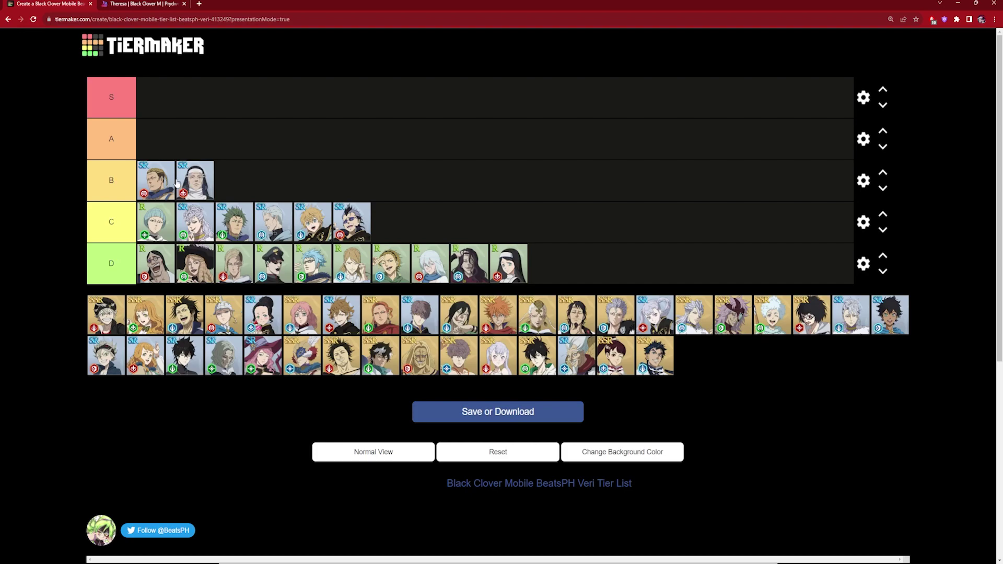
pyautogui.moveTo(663, 322); pyautogui.dragTo(238, 181)
pyautogui.click(109, 3)
pyautogui.scroll(5, 265, 133)
pyautogui.hotkey('alt', 'Left')
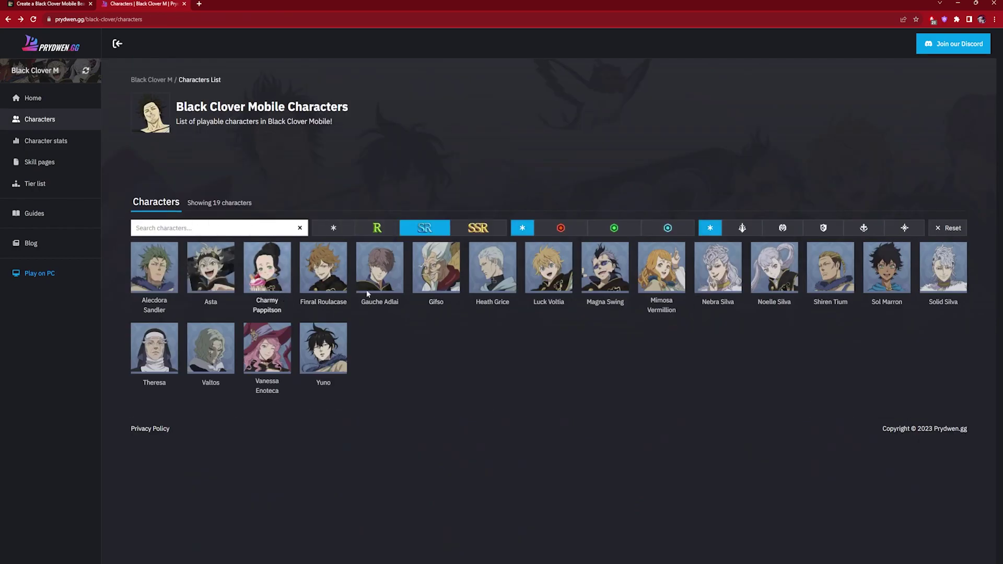
pyautogui.click(782, 288)
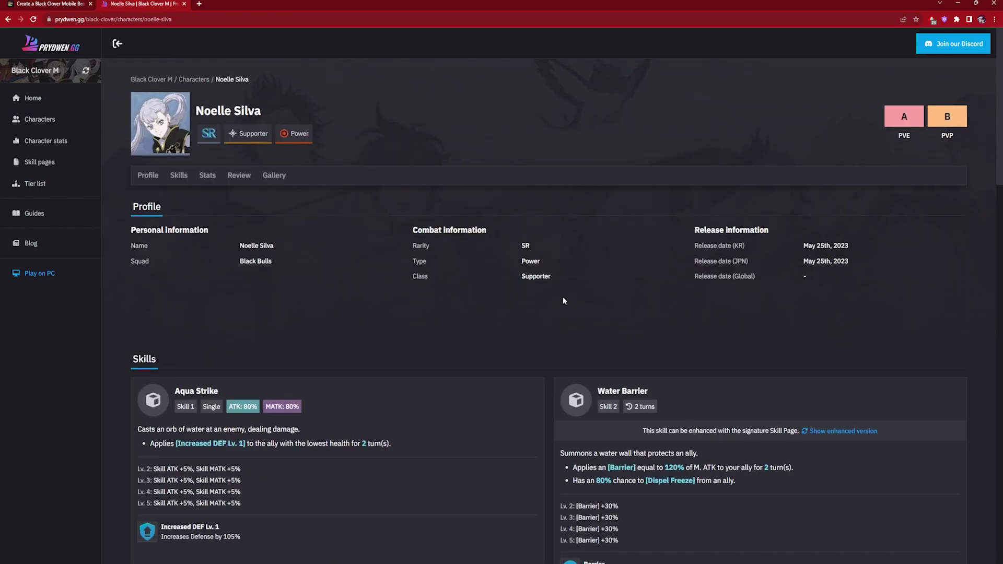
pyautogui.scroll(-3, 199, 207)
# Step: Place Yuno in tier B on the TierMaker list and review his SR version's skills on Prydwen
pyautogui.click(68, 3)
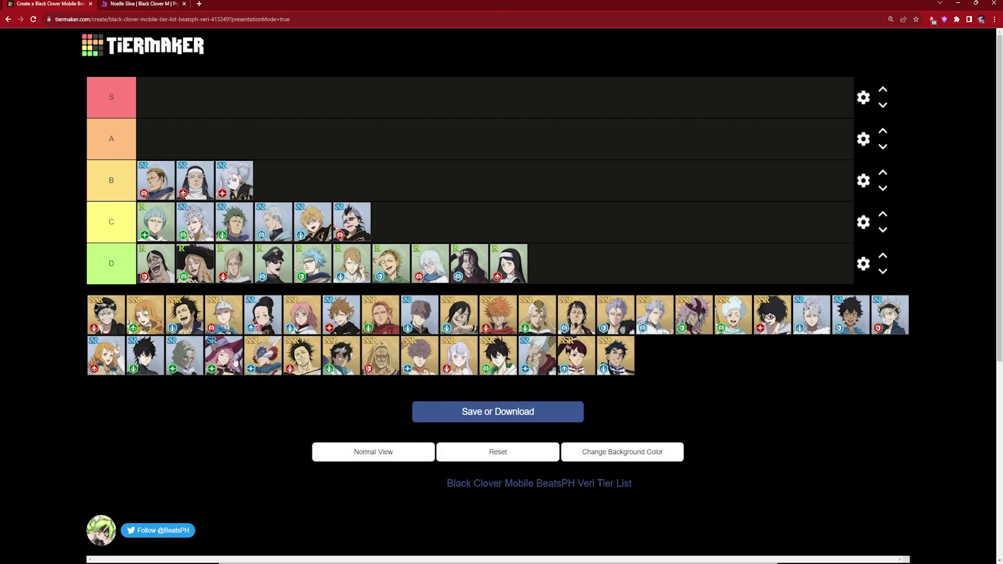
pyautogui.moveTo(148, 375); pyautogui.dragTo(296, 196)
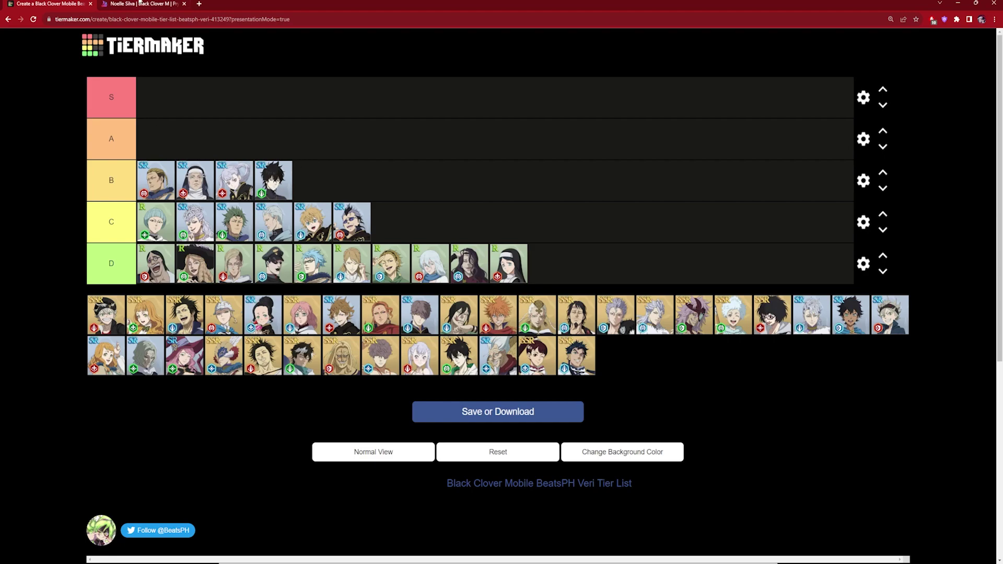
pyautogui.hotkey('ctrl', 'Tab')
pyautogui.hotkey('alt', 'Left')
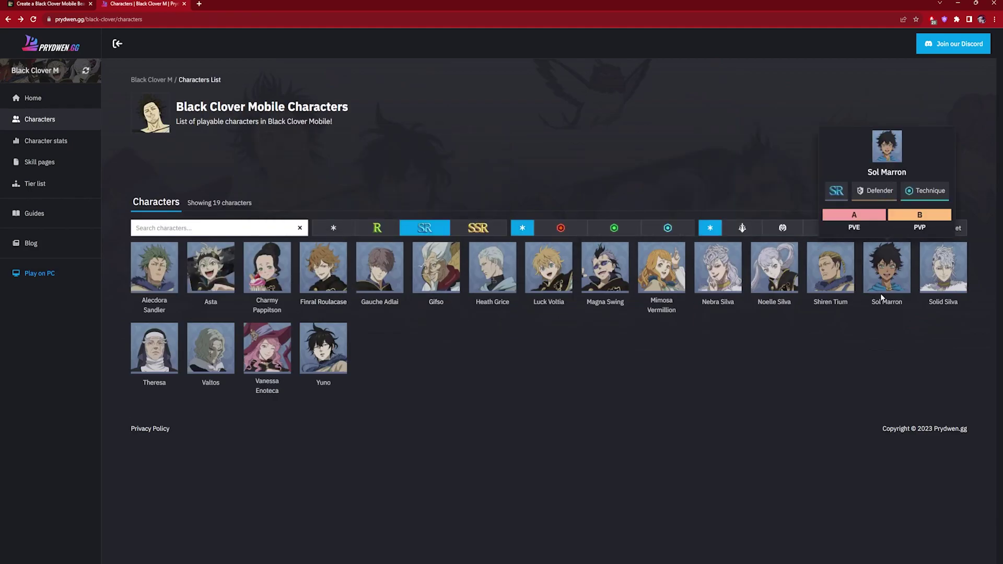
pyautogui.click(319, 347)
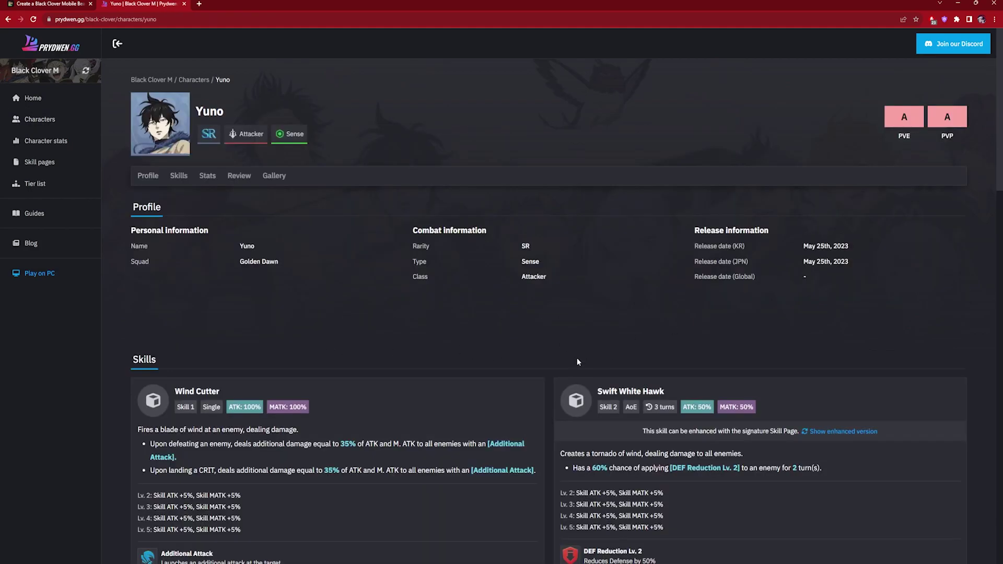
pyautogui.scroll(-2, 547, 371)
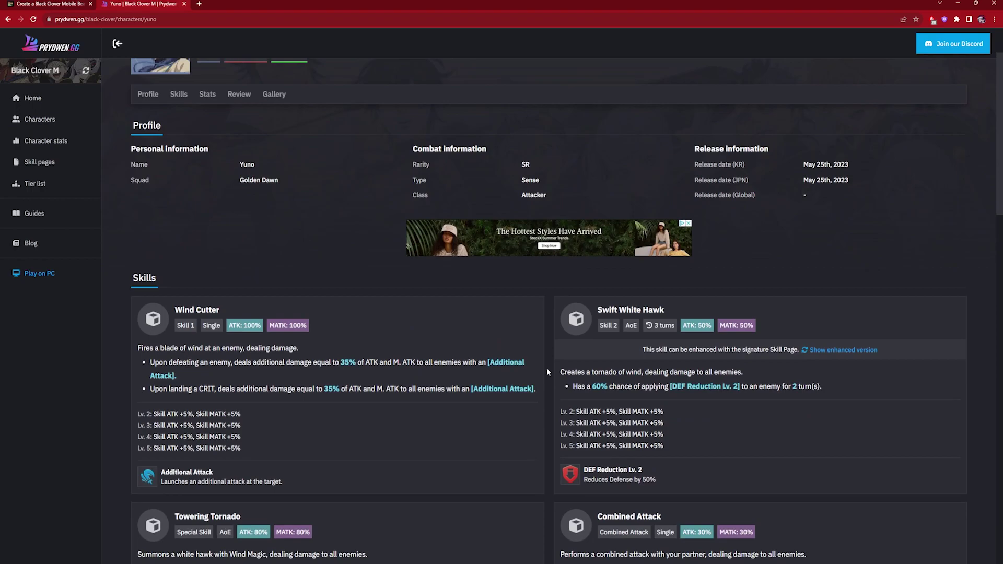
pyautogui.scroll(-2, 547, 371)
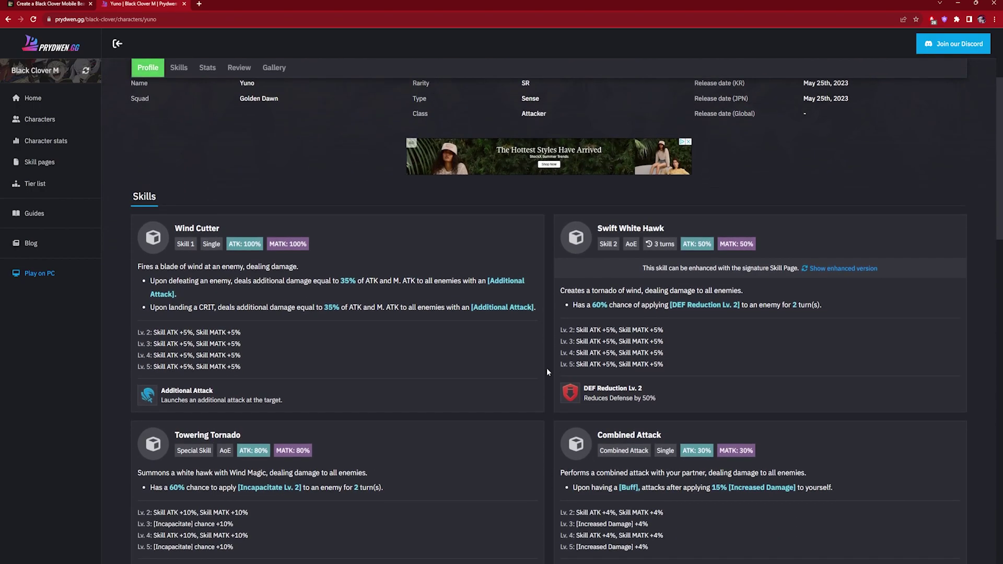
pyautogui.scroll(-2, 547, 371)
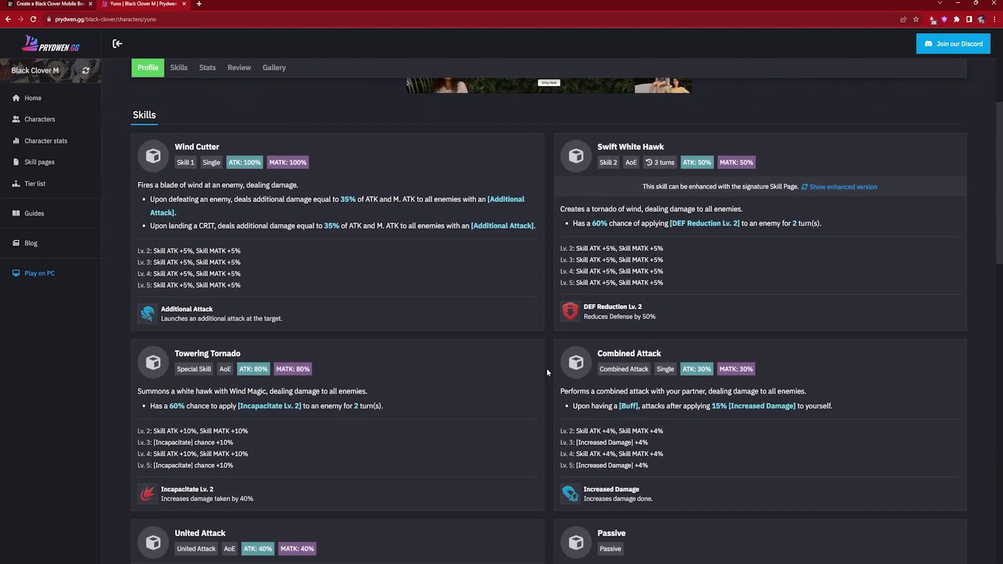
pyautogui.scroll(-2, 558, 332)
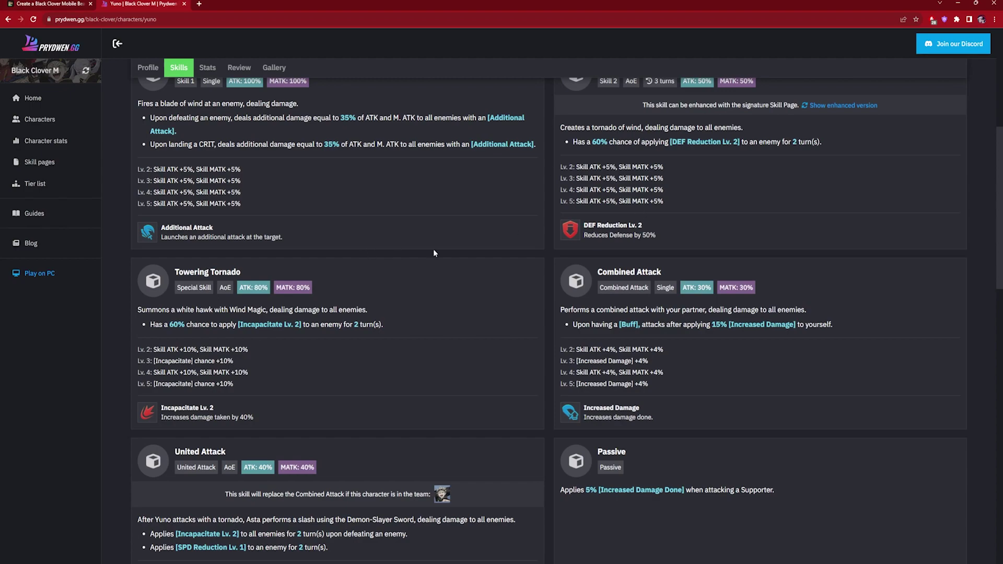
# Step: Place Mimosa Vermillion in tier B on the TierMaker list and review her healing skills on Prydwen
pyautogui.click(50, 3)
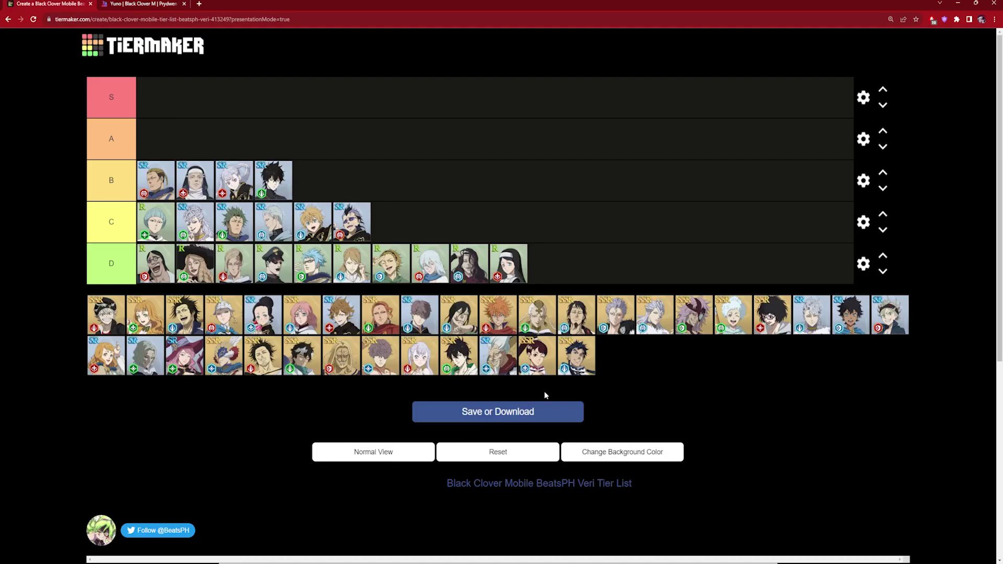
pyautogui.moveTo(116, 360); pyautogui.dragTo(326, 194)
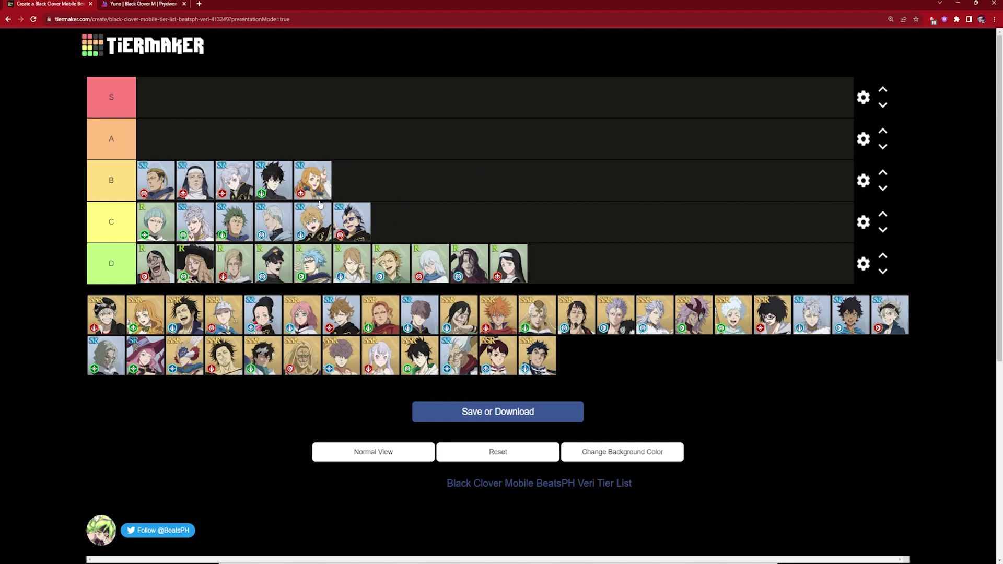
pyautogui.click(141, 4)
pyautogui.hotkey('alt', 'Left')
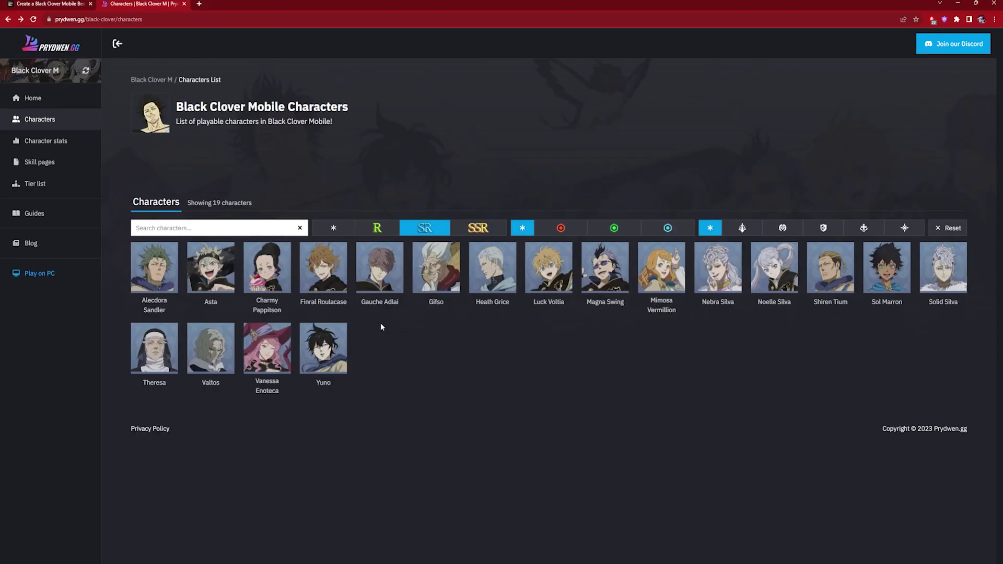
pyautogui.click(664, 271)
pyautogui.scroll(-8, 526, 305)
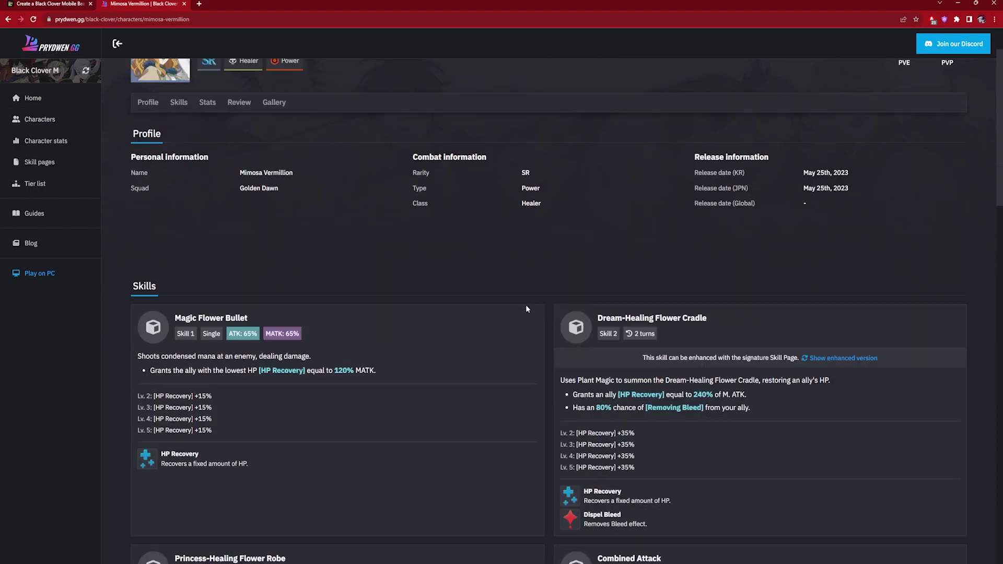
pyautogui.scroll(2, 543, 304)
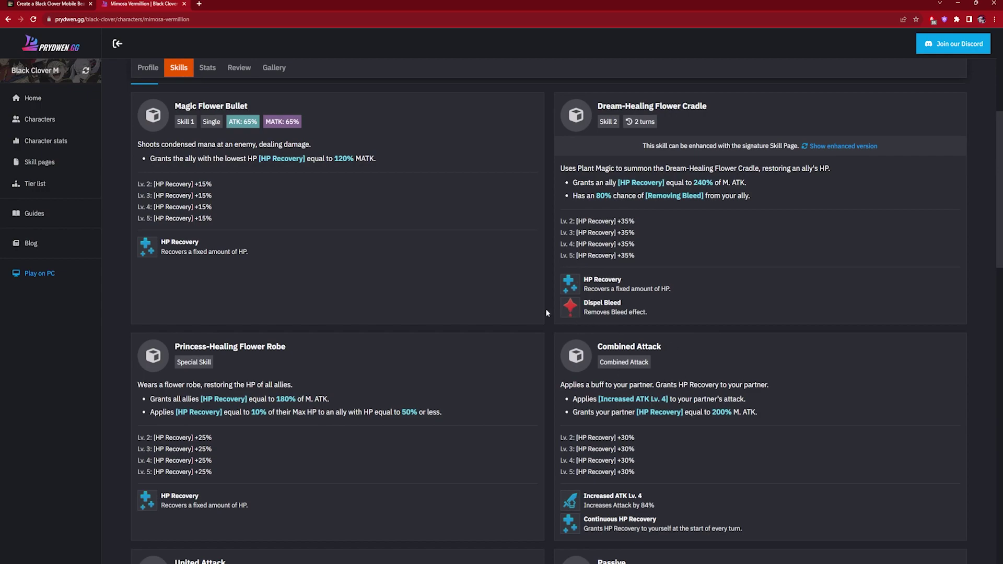
# Step: Place Vanessa Enoteca in tier C on the TierMaker list and review her skills on Prydwen
pyautogui.click(72, 3)
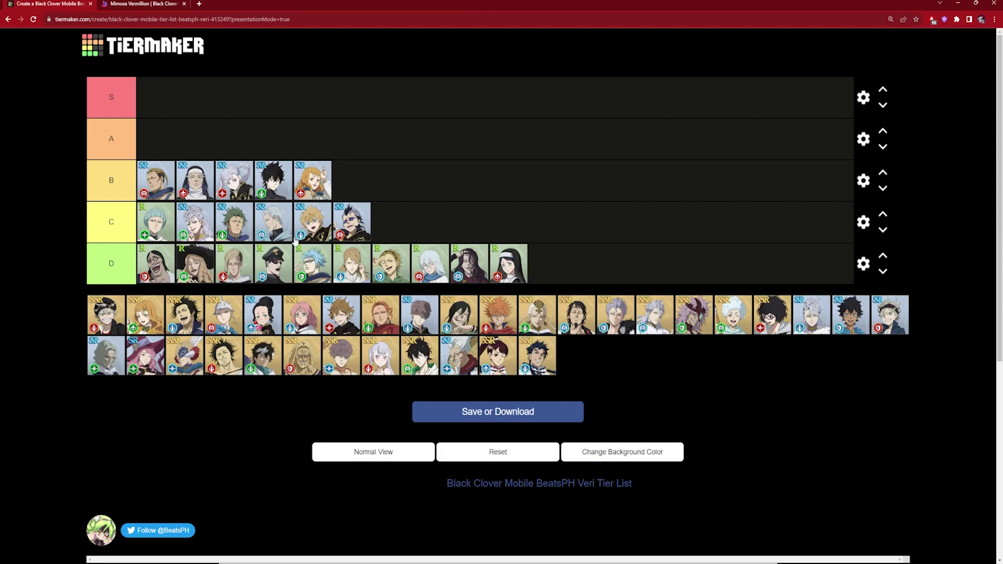
pyautogui.moveTo(149, 357); pyautogui.dragTo(410, 224)
pyautogui.click(126, 3)
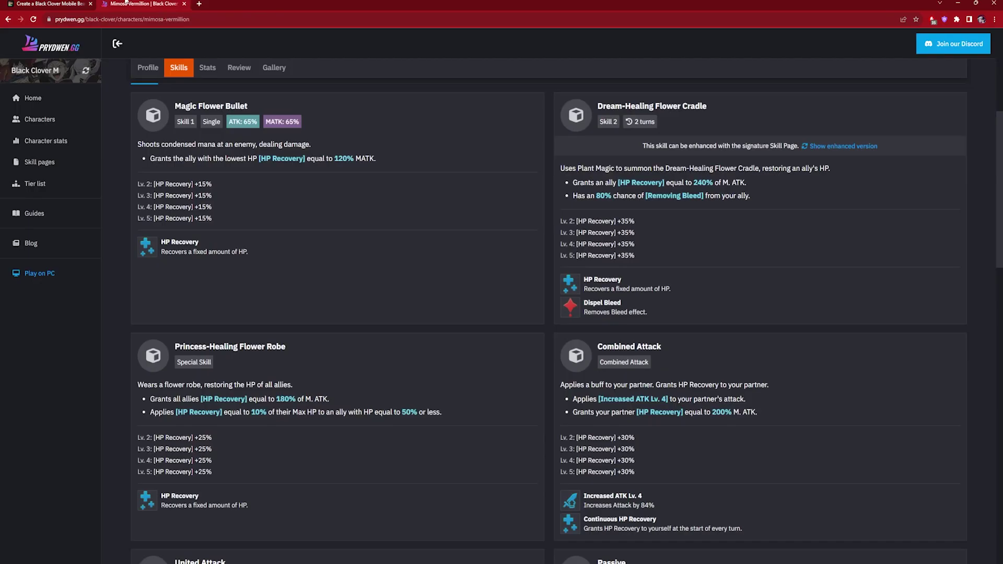
pyautogui.hotkey('alt', 'Left')
pyautogui.click(274, 337)
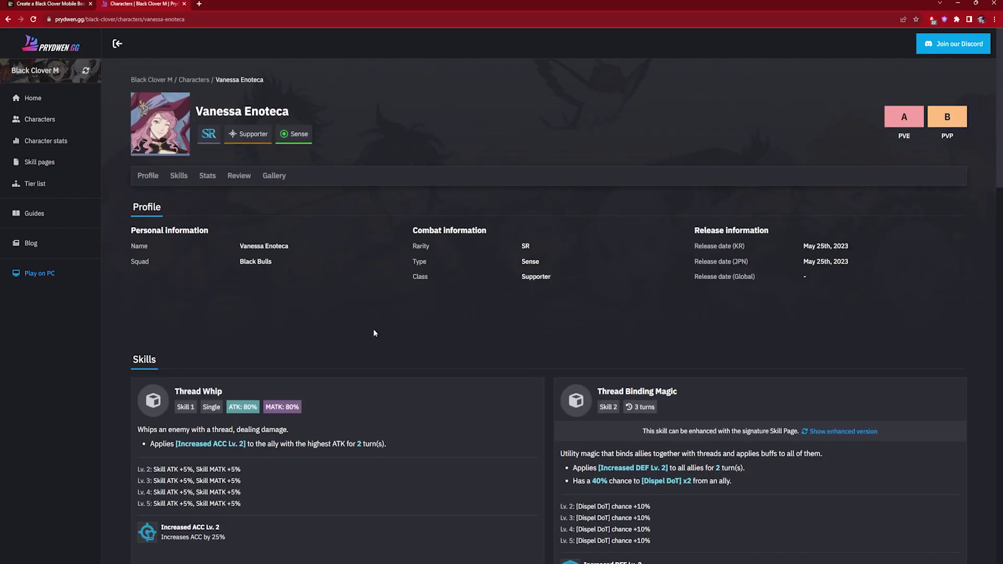
pyautogui.scroll(-3, 502, 321)
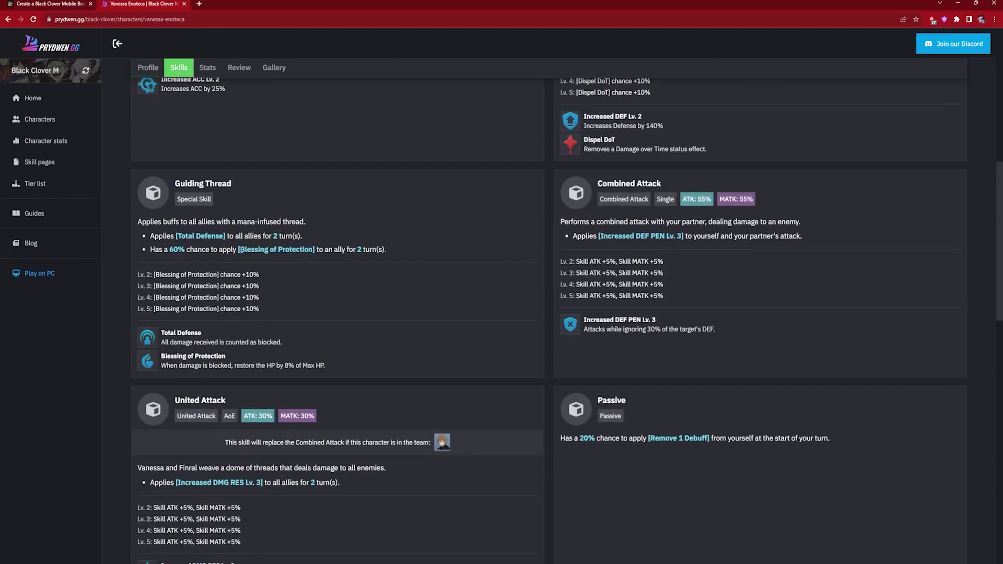
pyautogui.scroll(3, 314, 252)
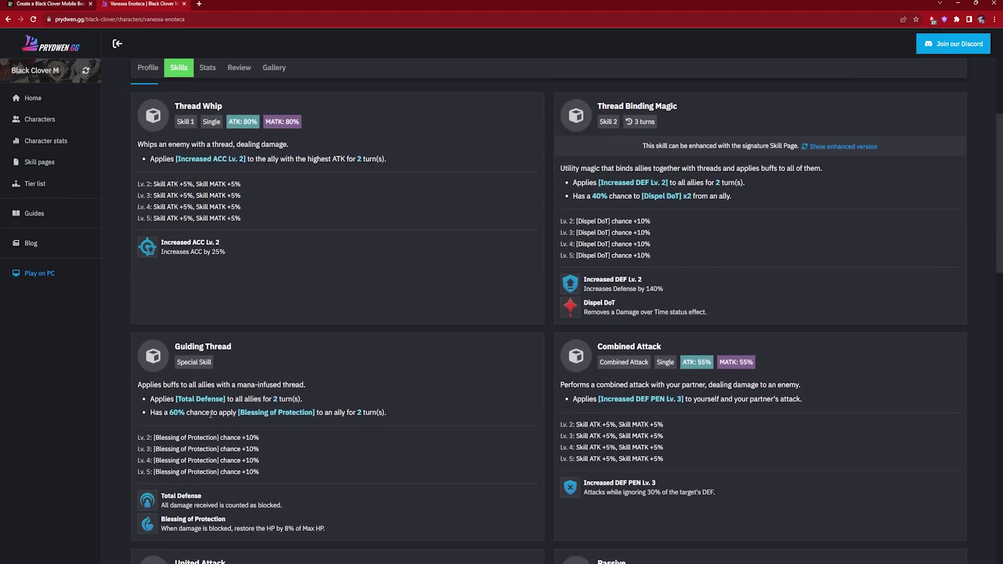
# Step: Place Gauche Adlai in tier B on the TierMaker list and review his skills on Prydwen
pyautogui.hotkey('ctrl', 'Tab')
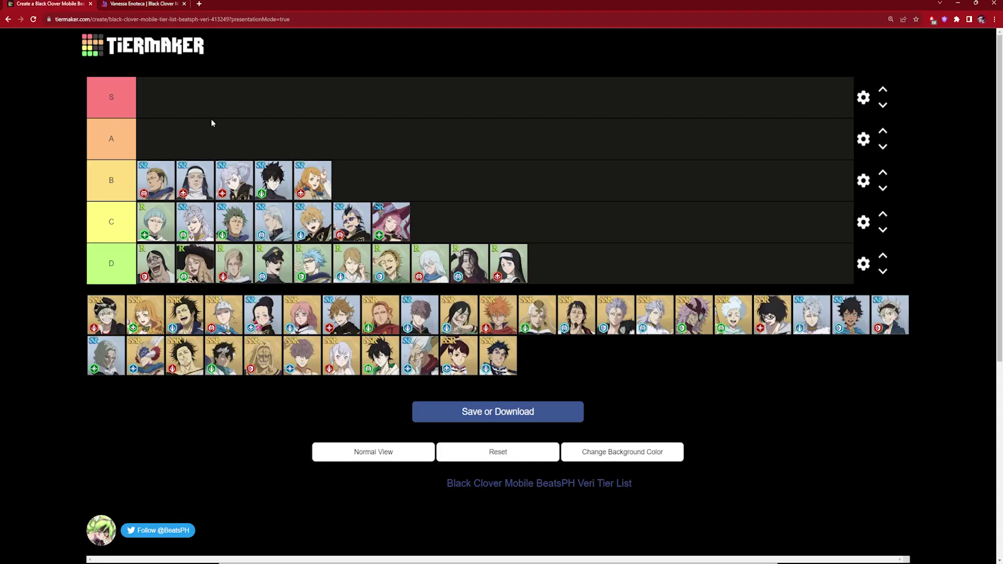
pyautogui.moveTo(419, 315); pyautogui.dragTo(383, 188)
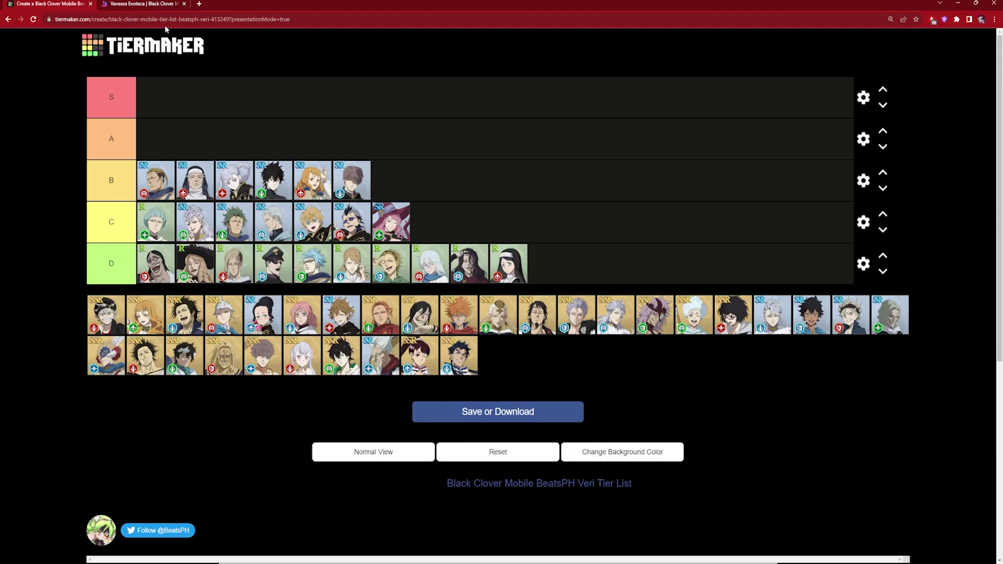
pyautogui.click(138, 8)
pyautogui.hotkey('alt', 'Left')
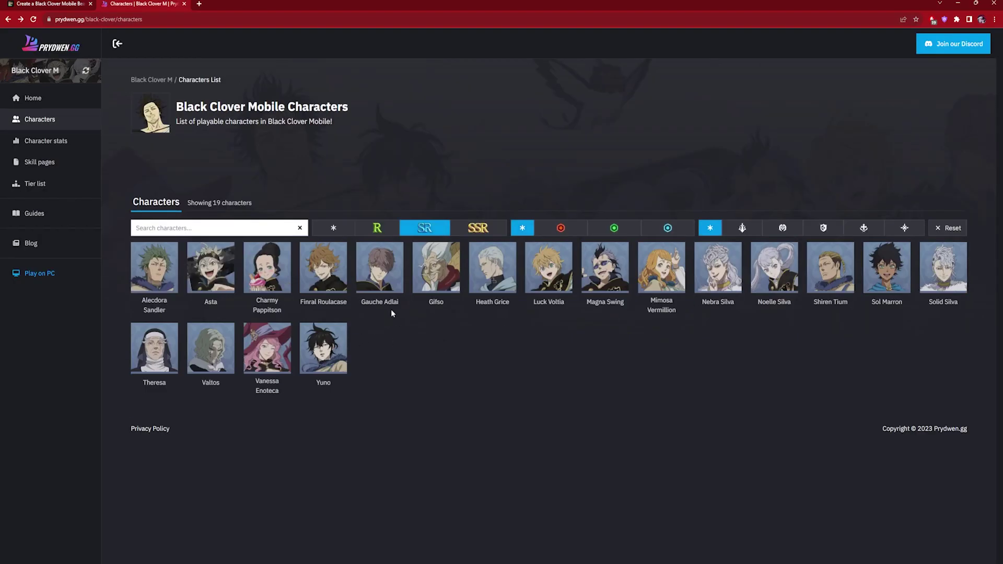
pyautogui.click(396, 289)
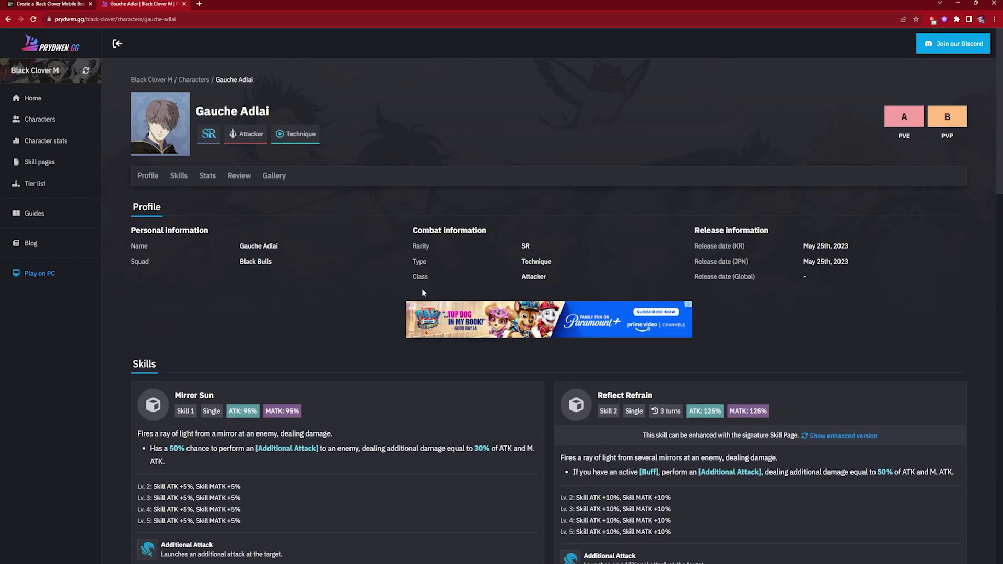
pyautogui.scroll(-6, 452, 284)
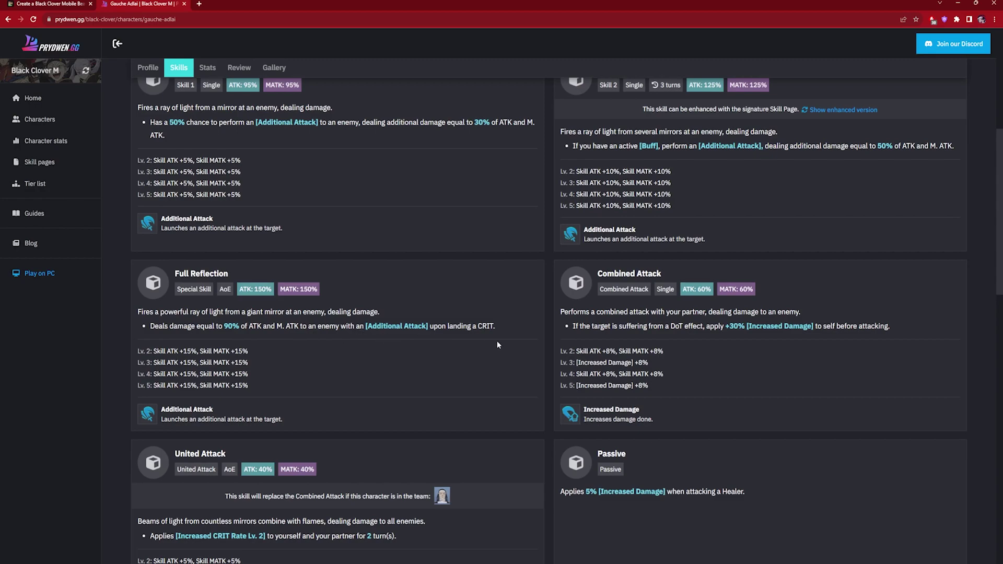
pyautogui.scroll(3, 524, 336)
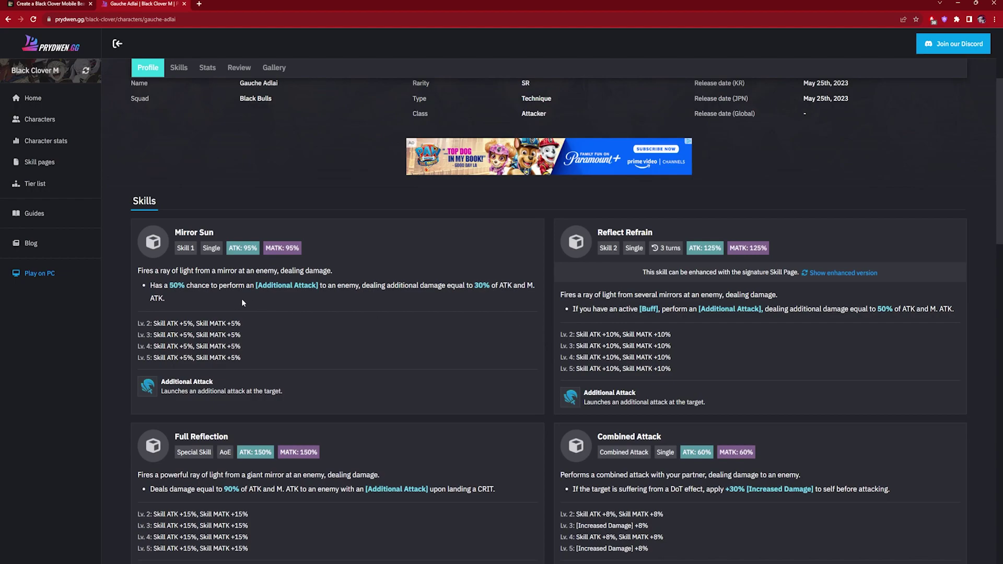
# Step: Switch to the TierMaker list and place Solid Silva in tier B after Gauche Adlai
pyautogui.click(47, 4)
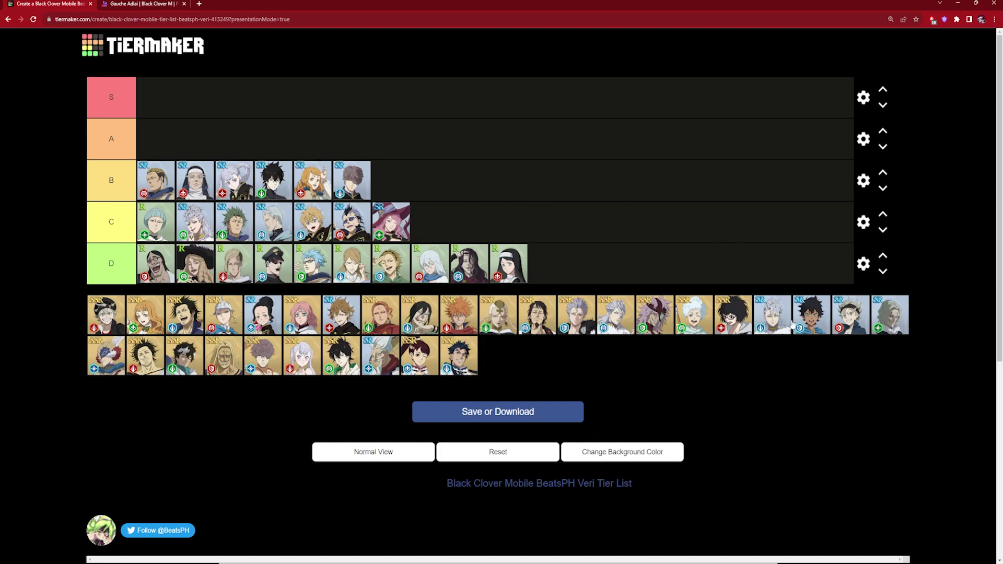
pyautogui.moveTo(777, 318); pyautogui.dragTo(402, 186)
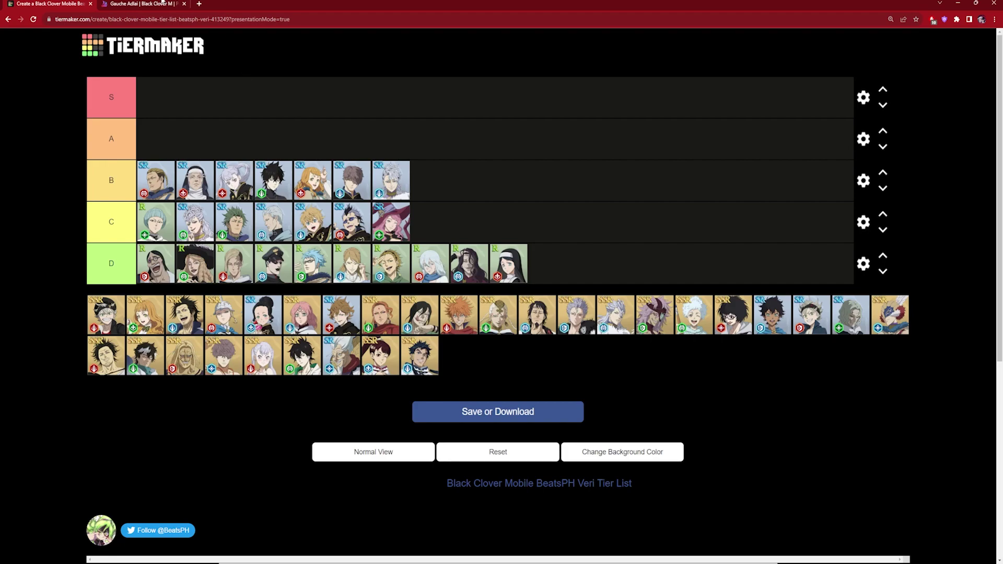
# Step: Open Solid Silva's page on Prydwen and review his skills, including the Slashing Sea Serpent buff-based crit damage effect
pyautogui.click(141, 4)
pyautogui.click(40, 119)
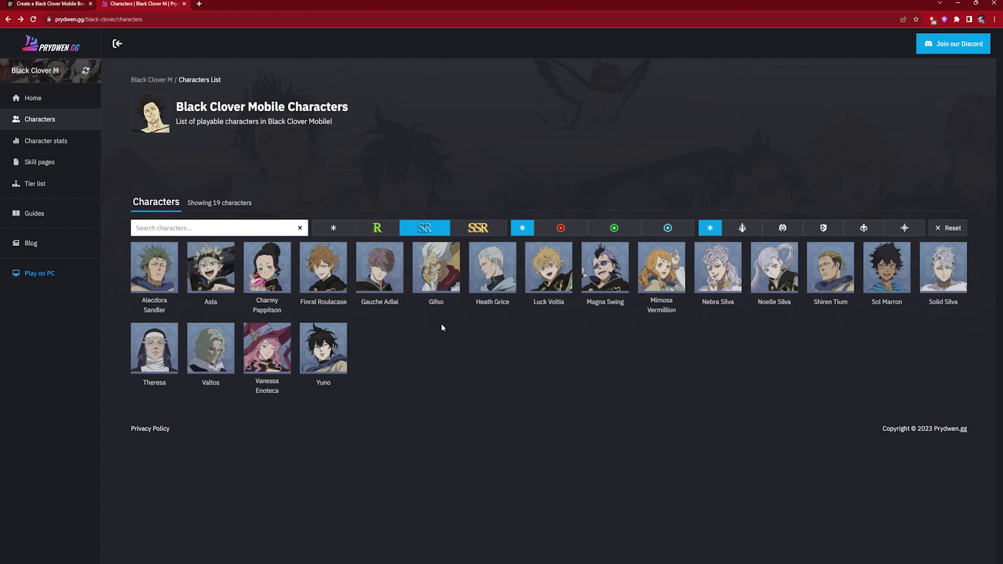
pyautogui.click(941, 285)
pyautogui.scroll(-7, 603, 334)
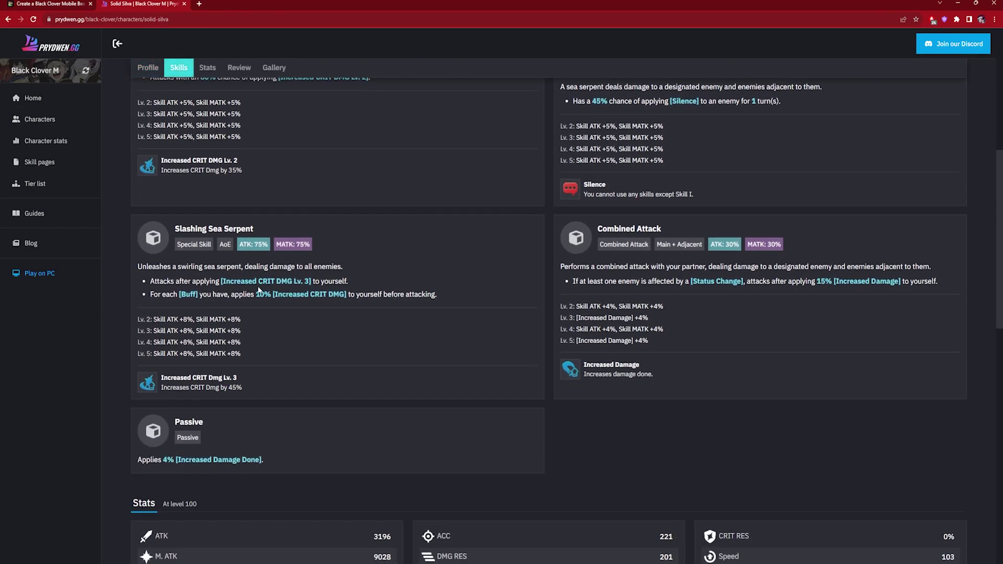
pyautogui.moveTo(149, 294); pyautogui.dragTo(346, 295)
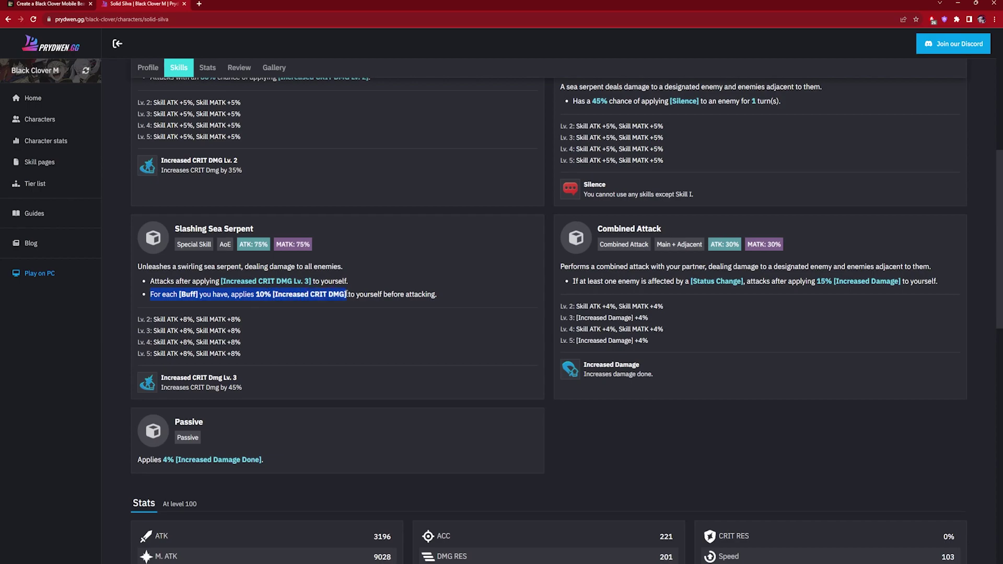
pyautogui.click(346, 295)
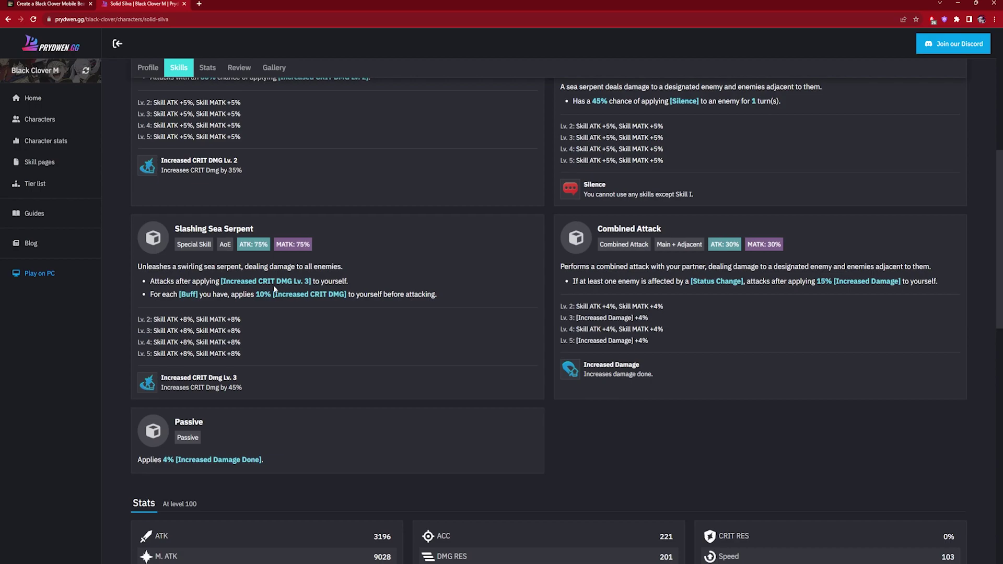
pyautogui.scroll(4, 482, 334)
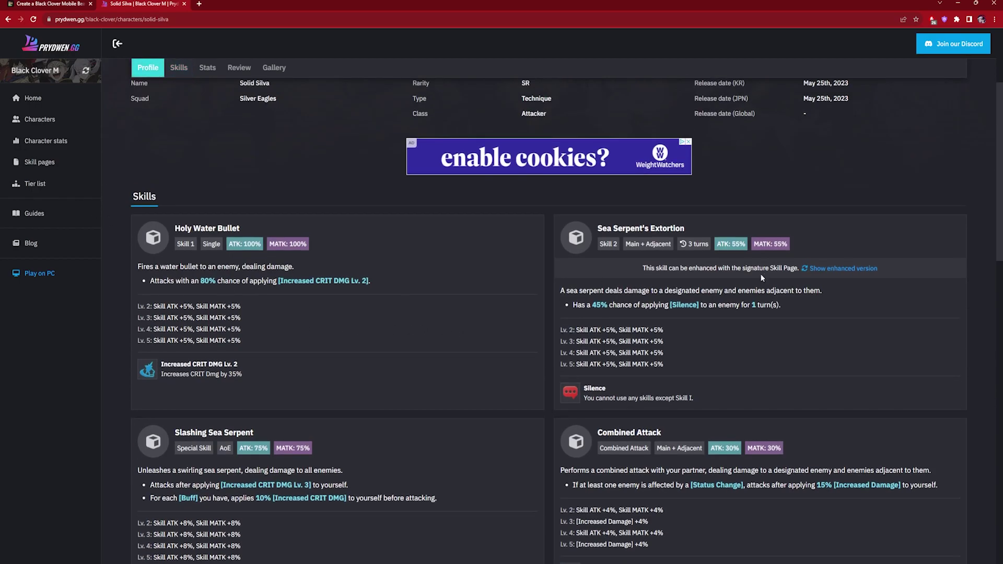
pyautogui.scroll(-4, 593, 337)
pyautogui.scroll(2, 592, 338)
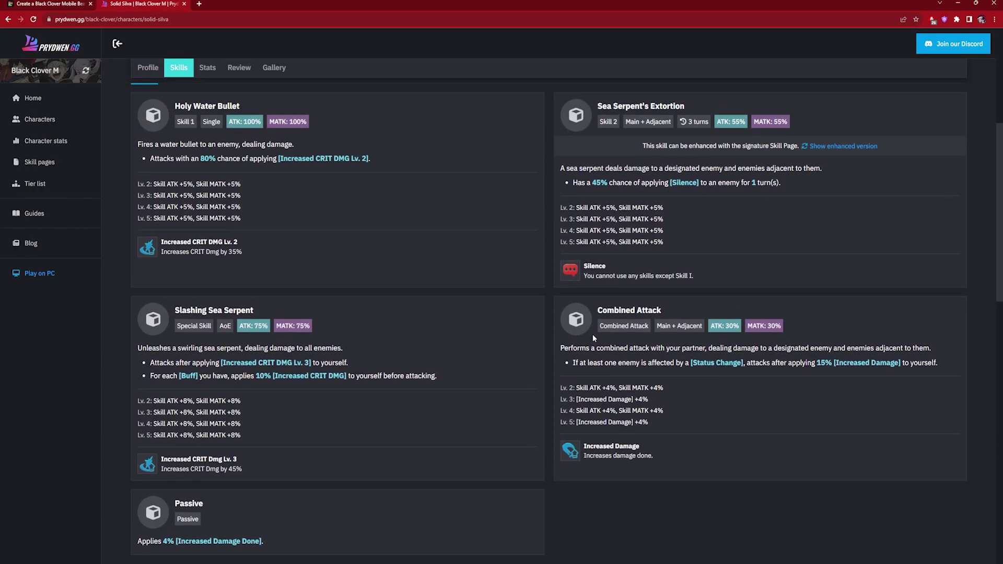
pyautogui.scroll(2, 593, 334)
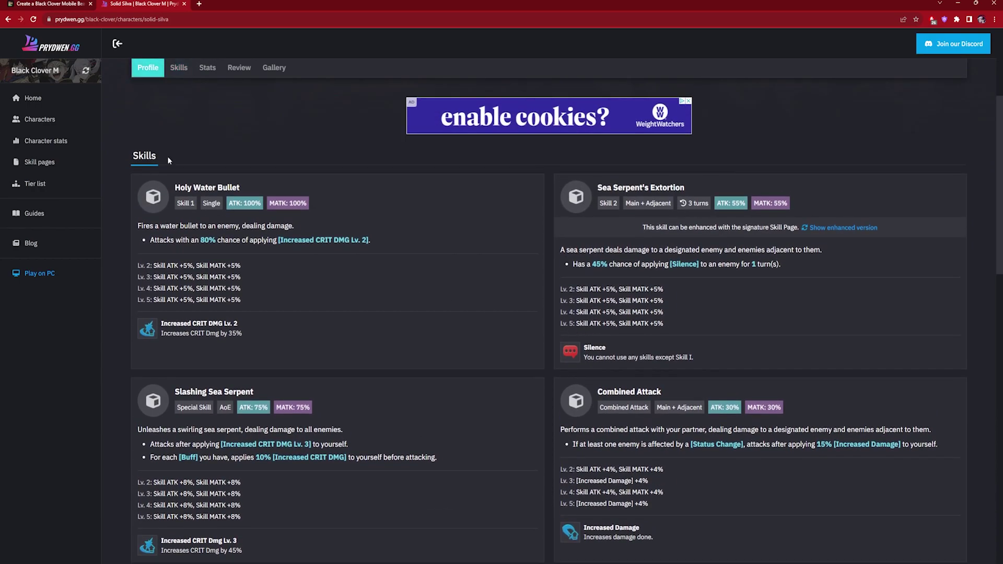
# Step: Place the SR Asta in tier B on the TierMaker list and review his defender skills on Prydwen
pyautogui.click(50, 4)
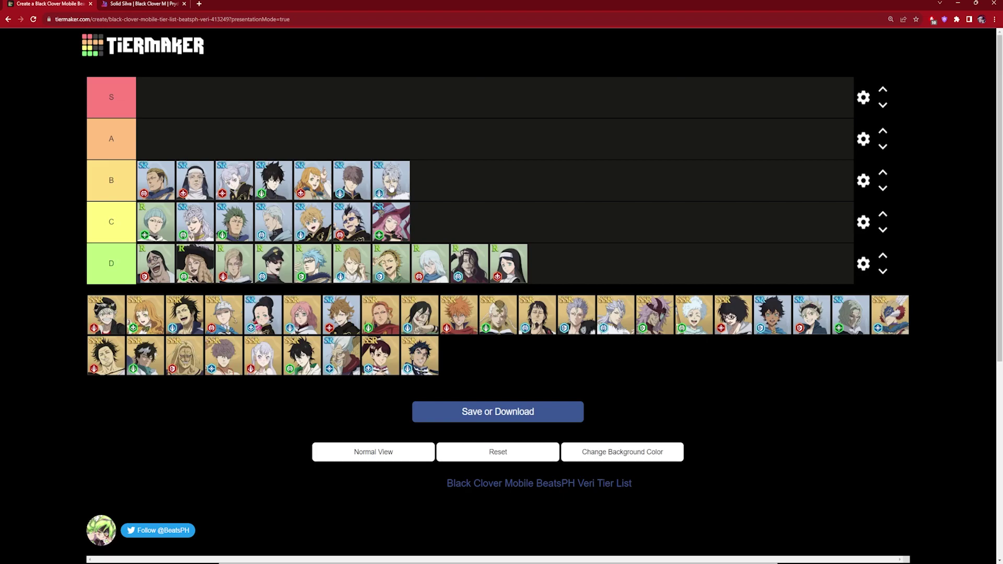
pyautogui.moveTo(808, 325); pyautogui.dragTo(419, 195)
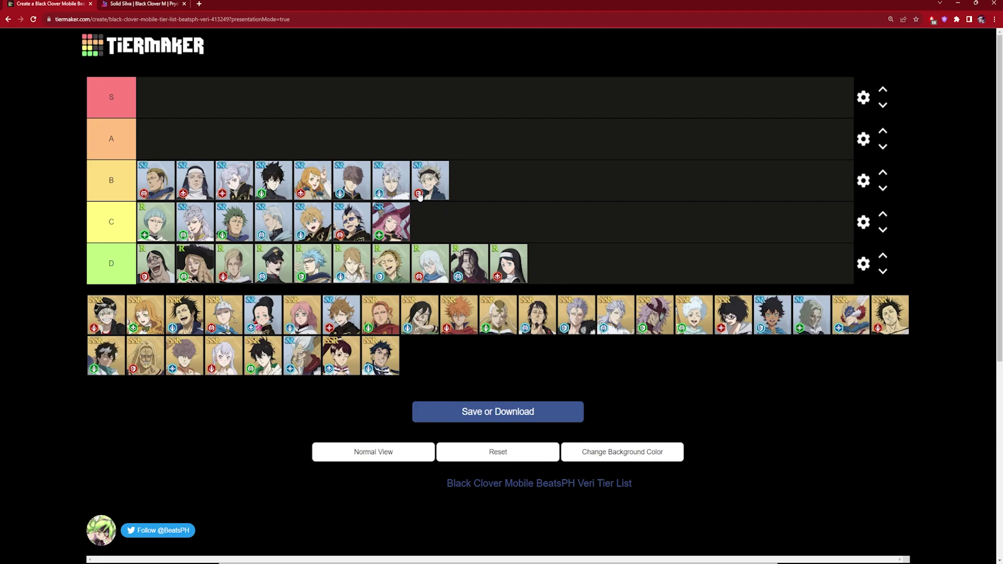
pyautogui.click(141, 3)
pyautogui.scroll(10, 234, 83)
pyautogui.click(194, 80)
pyautogui.click(237, 303)
pyautogui.scroll(-10, 237, 303)
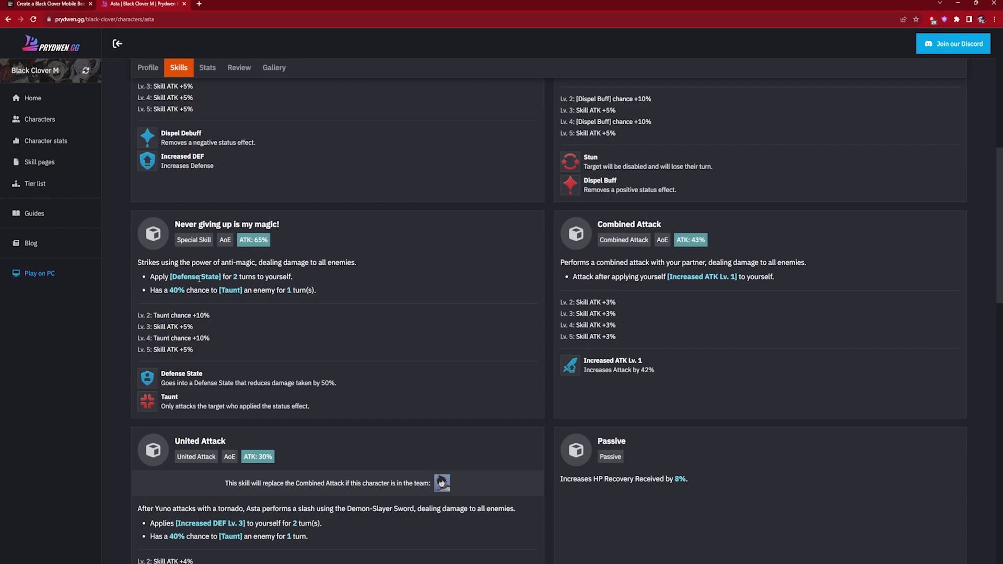
pyautogui.scroll(2, 279, 305)
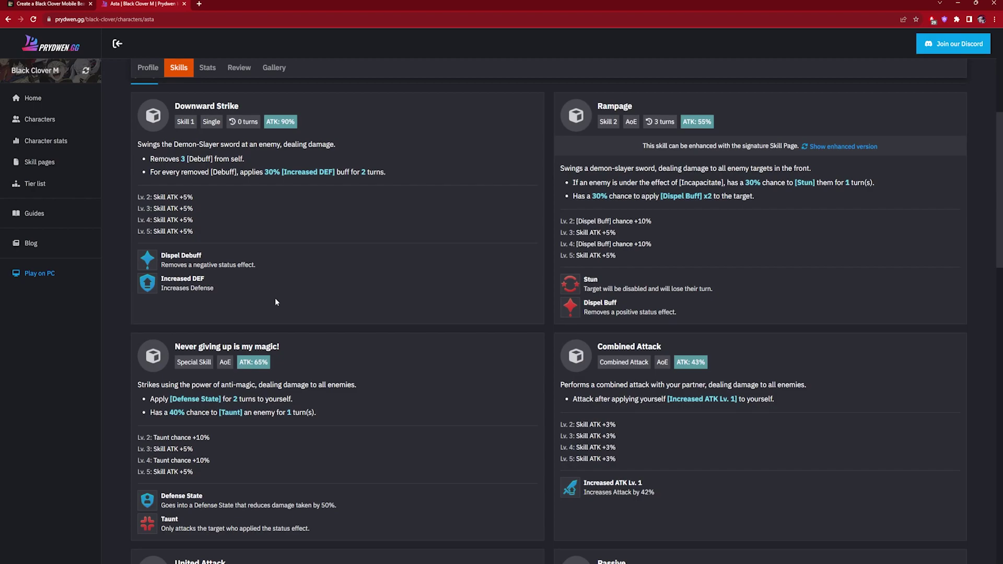
pyautogui.scroll(5, 276, 302)
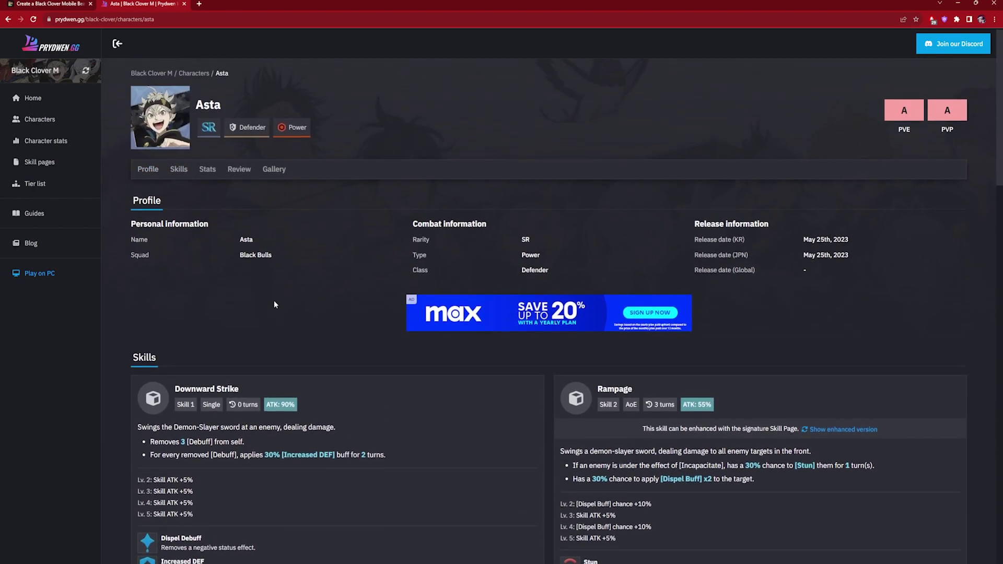
pyautogui.scroll(-2, 274, 302)
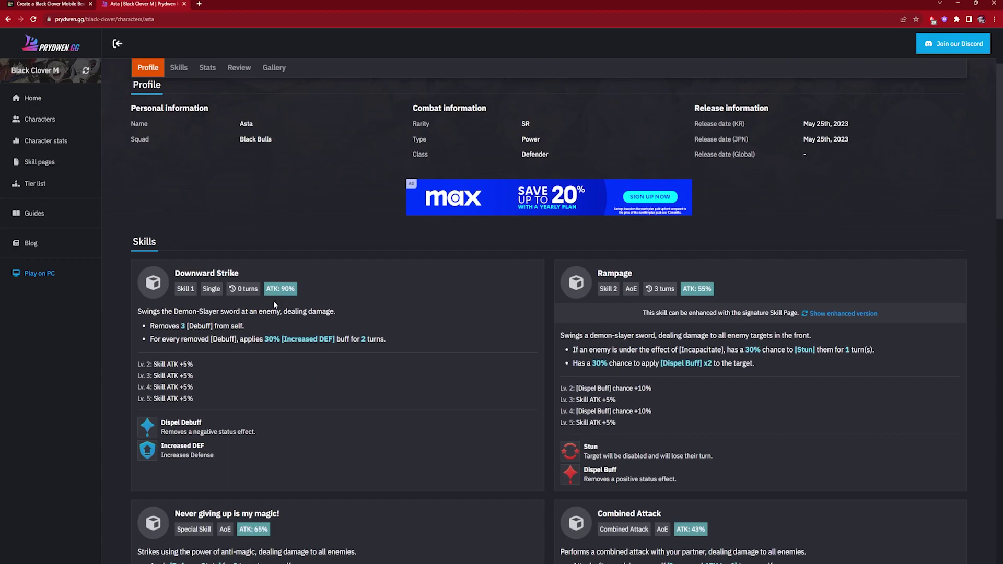
pyautogui.moveTo(266, 339)
pyautogui.mouseDown()
pyautogui.moveTo(336, 340)
pyautogui.moveTo(265, 339)
pyautogui.moveTo(278, 343)
pyautogui.mouseUp()
pyautogui.click(335, 342)
pyautogui.click(264, 339)
pyautogui.scroll(3, 272, 338)
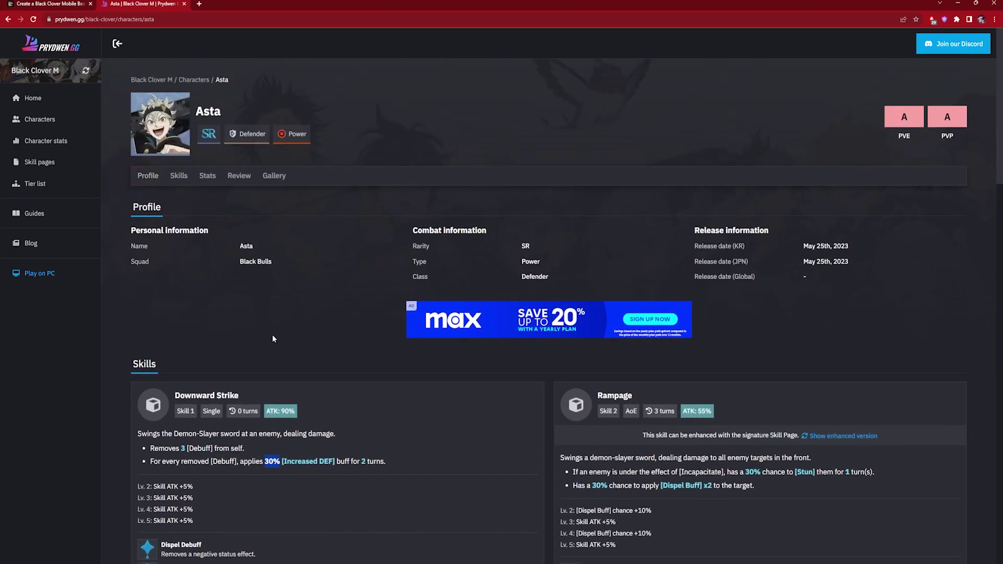
# Step: Place Charmy Pappitson in tier A on the TierMaker list and review her healing and special-point skills on Prydwen
pyautogui.click(73, 4)
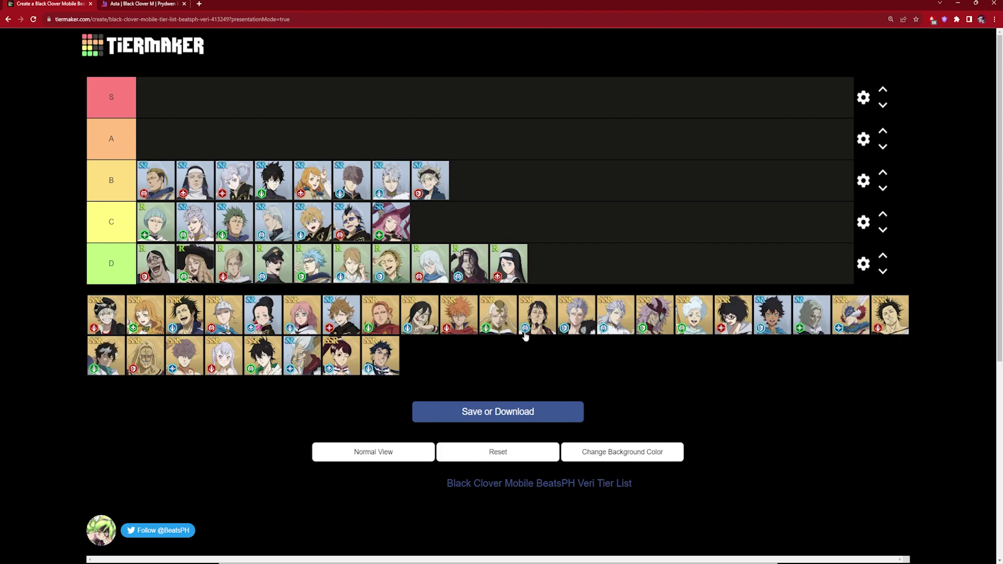
pyautogui.moveTo(262, 329); pyautogui.dragTo(184, 158)
pyautogui.hotkey('ctrl', 'Tab')
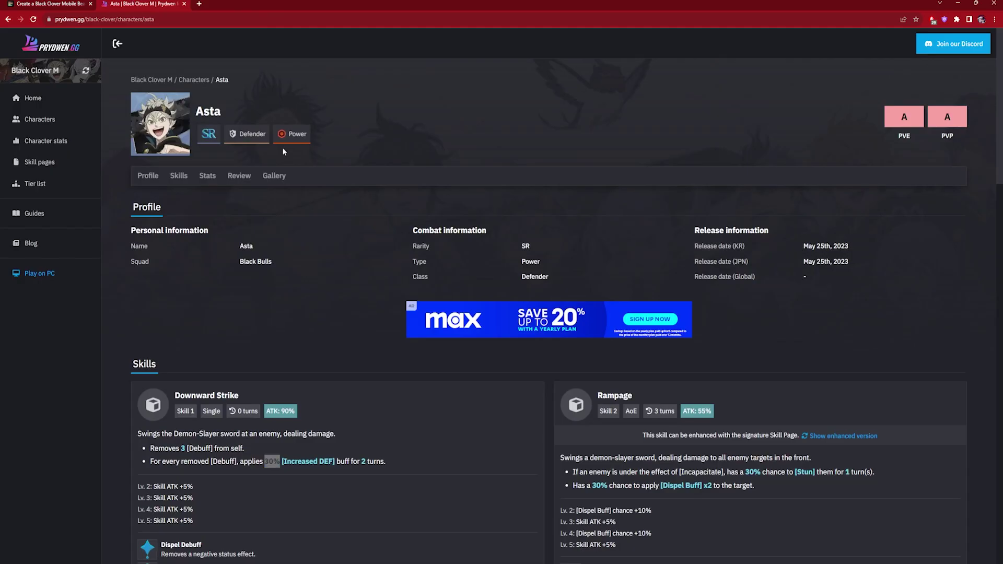
pyautogui.hotkey('alt', 'Left')
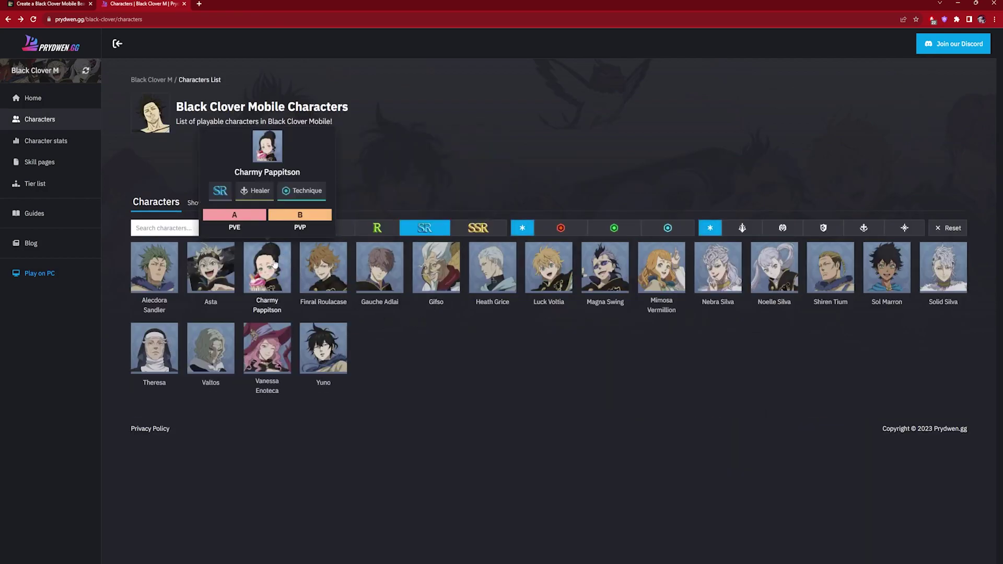
pyautogui.click(272, 260)
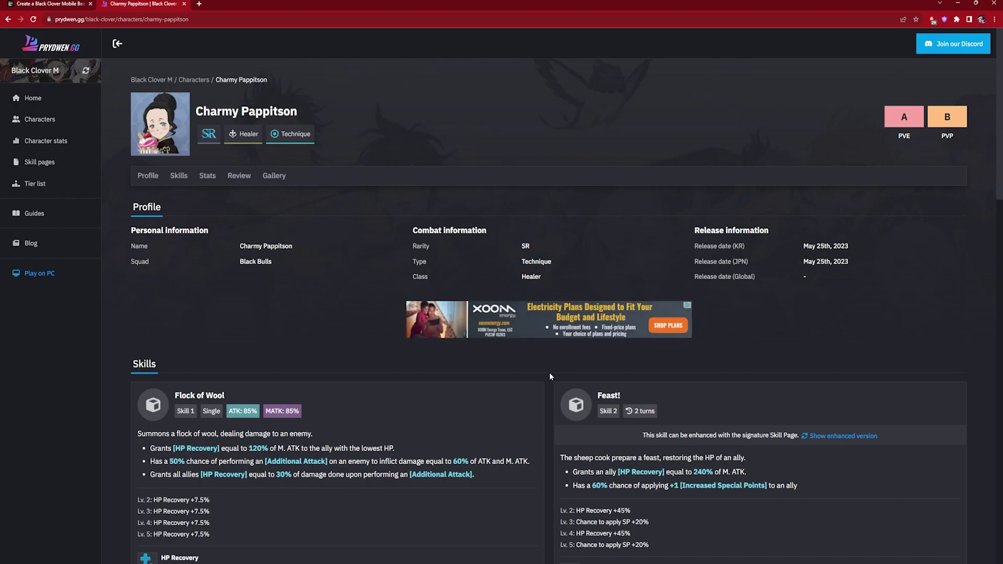
pyautogui.scroll(-3, 549, 372)
pyautogui.scroll(-3, 541, 371)
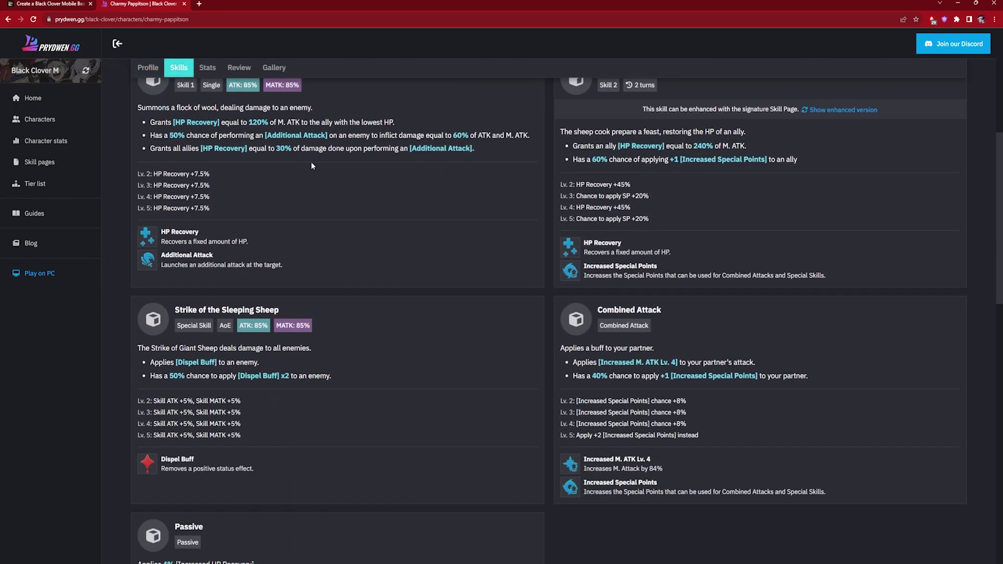
pyautogui.moveTo(152, 123); pyautogui.dragTo(474, 150)
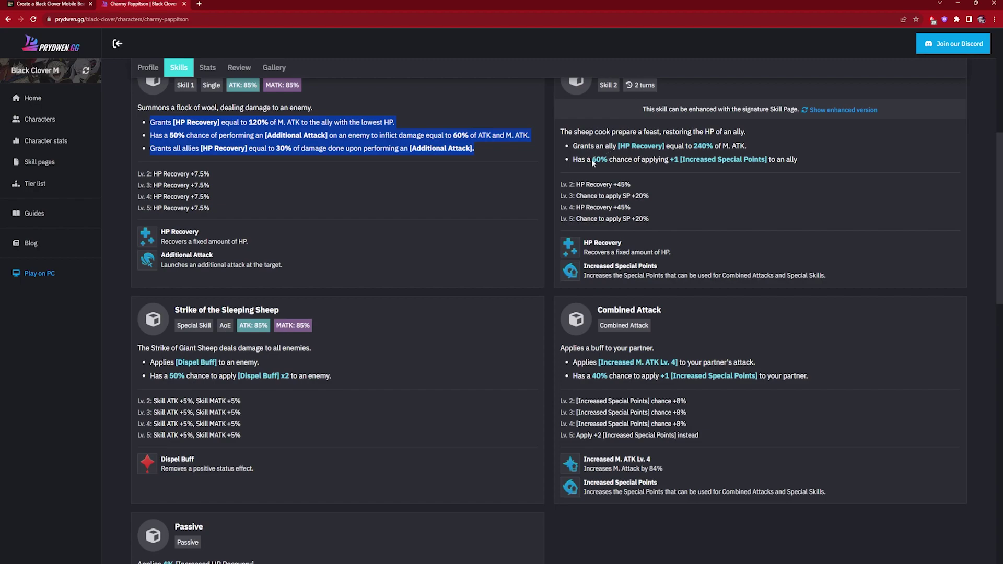
pyautogui.moveTo(593, 159); pyautogui.dragTo(768, 161)
pyautogui.click(766, 163)
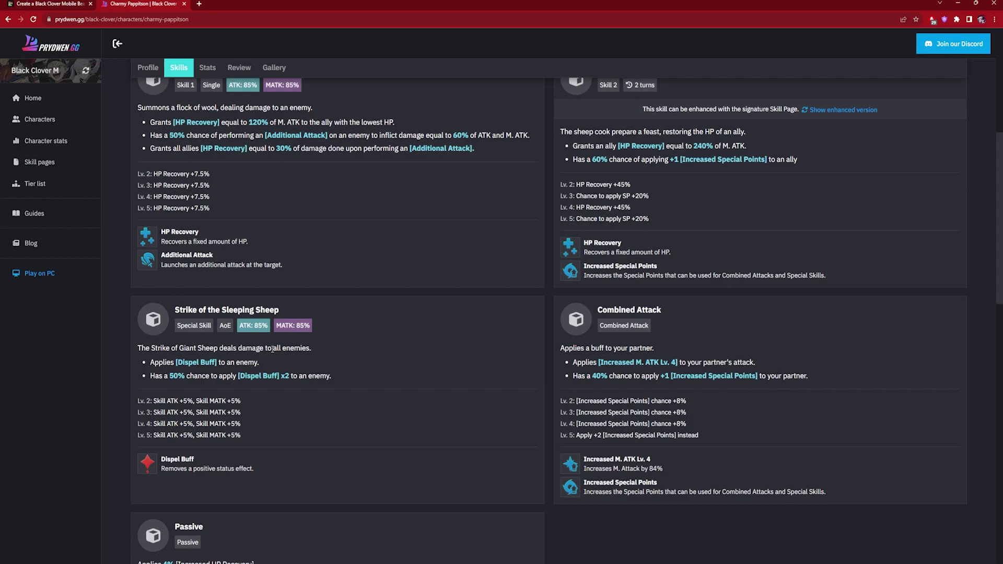
pyautogui.scroll(3, 257, 234)
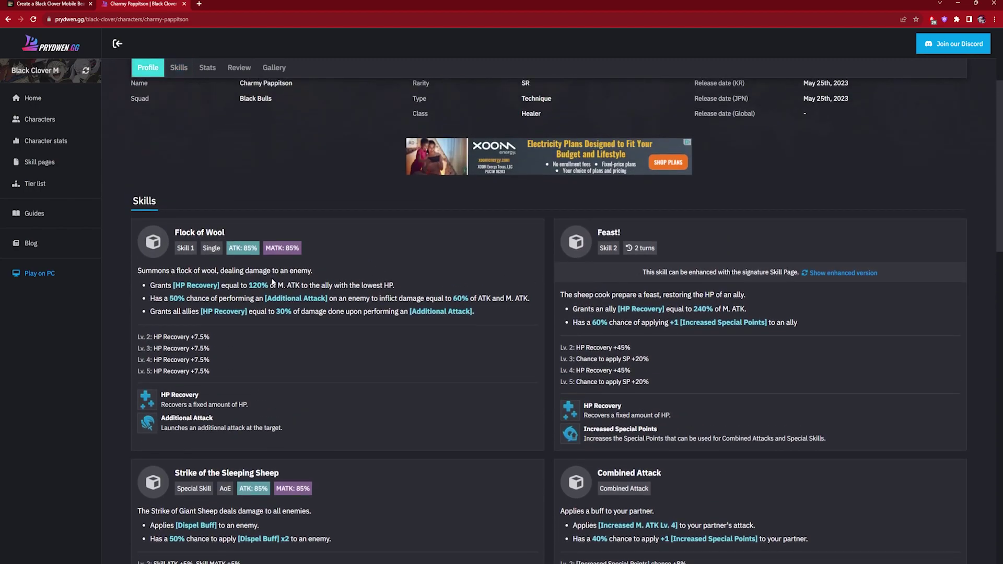
# Step: Place Sol Marron in tier A after Charmy on the TierMaker list and review Sol's taunt skills on Prydwen
pyautogui.click(10, 3)
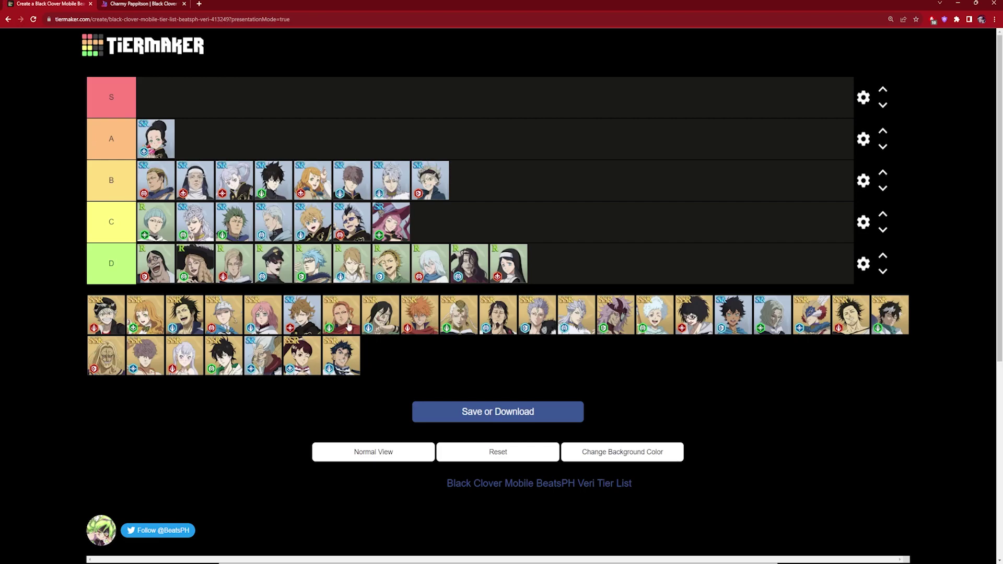
pyautogui.moveTo(732, 324); pyautogui.dragTo(214, 150)
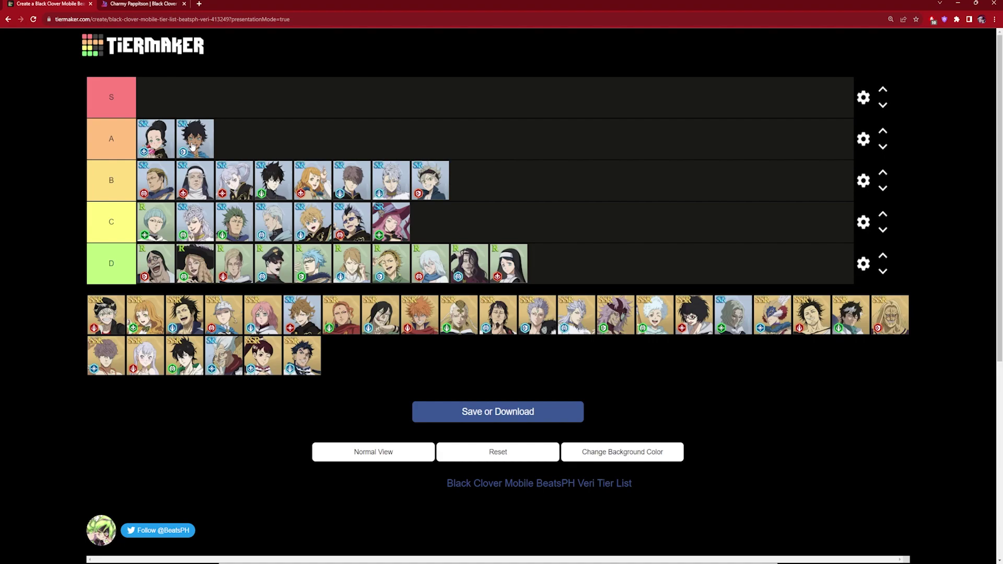
pyautogui.click(141, 4)
pyautogui.scroll(5, 501, 261)
pyautogui.click(40, 119)
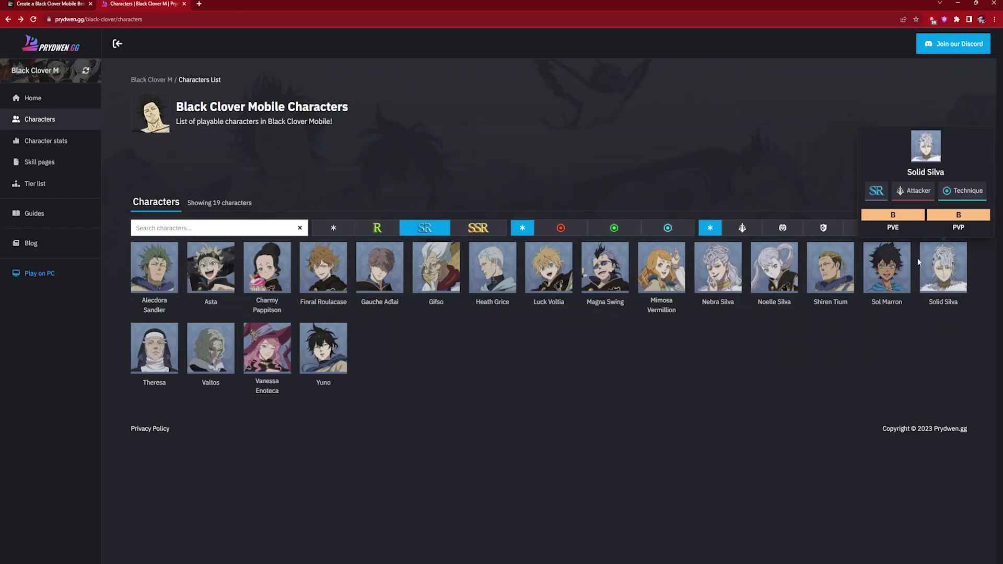
pyautogui.click(889, 267)
pyautogui.scroll(-5, 494, 312)
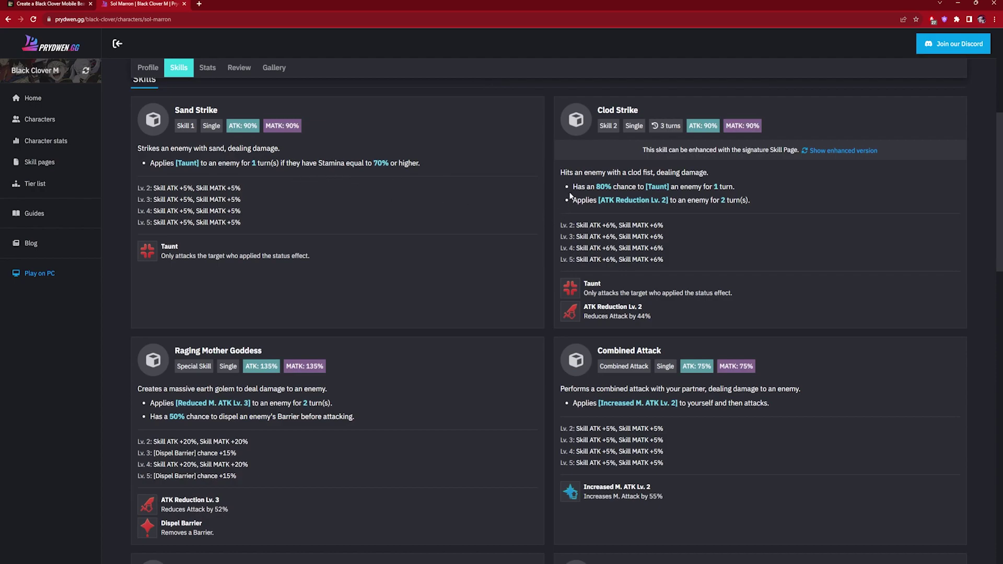
pyautogui.moveTo(596, 187)
pyautogui.mouseDown()
pyautogui.moveTo(671, 194)
pyautogui.moveTo(607, 190)
pyautogui.moveTo(602, 201)
pyautogui.mouseUp()
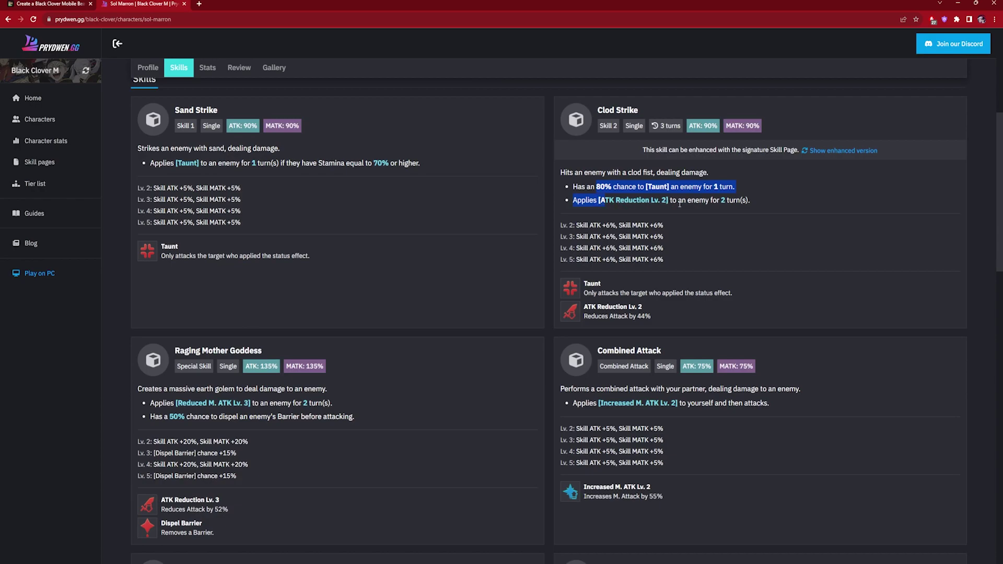
pyautogui.click(713, 212)
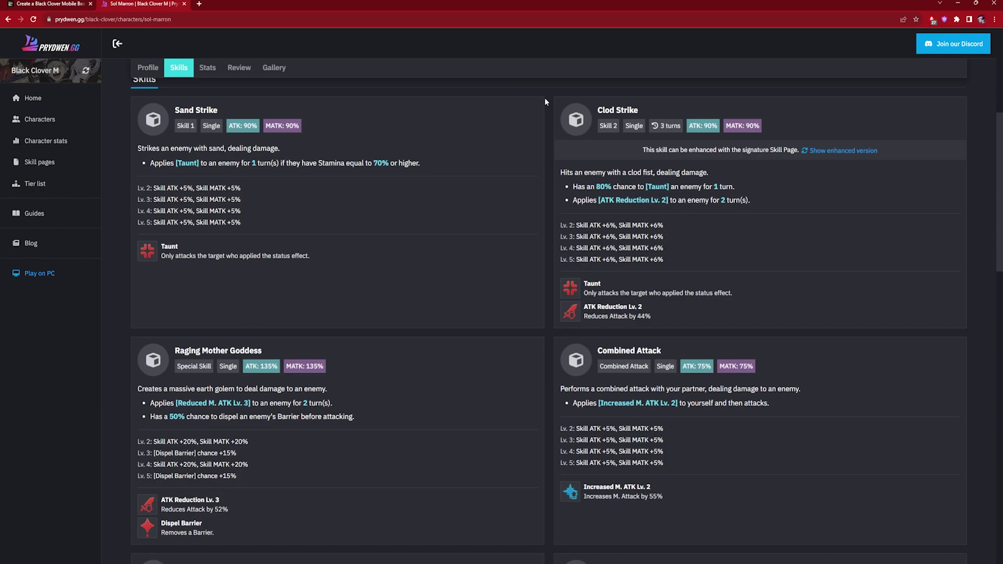
# Step: On the TierMaker list, place Finral Roulacase, Valtos, and the Clover Academy versions of Asta, Mimosa and Yami in tier S
pyautogui.click(50, 3)
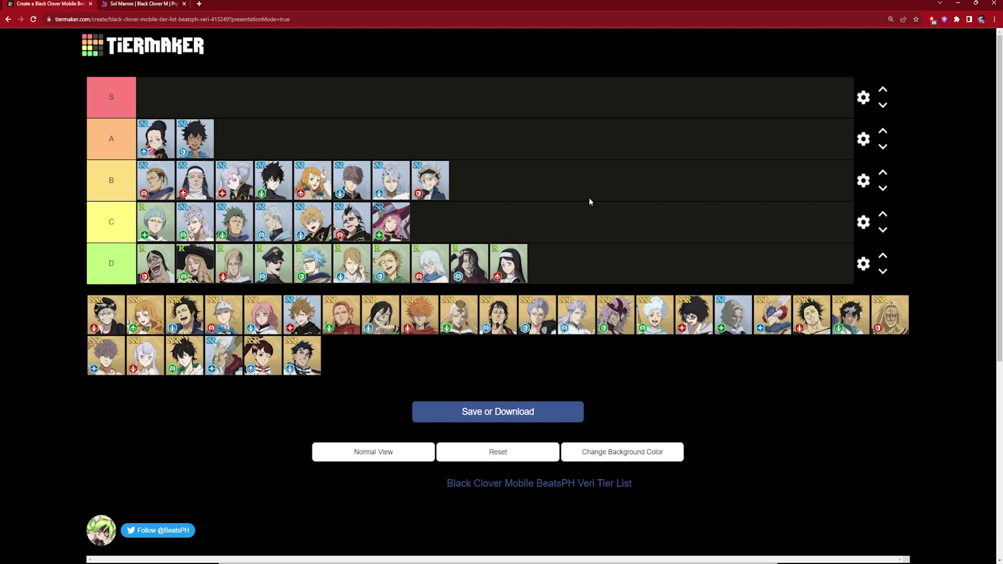
pyautogui.moveTo(301, 313); pyautogui.dragTo(157, 99)
pyautogui.moveTo(684, 312); pyautogui.dragTo(215, 89)
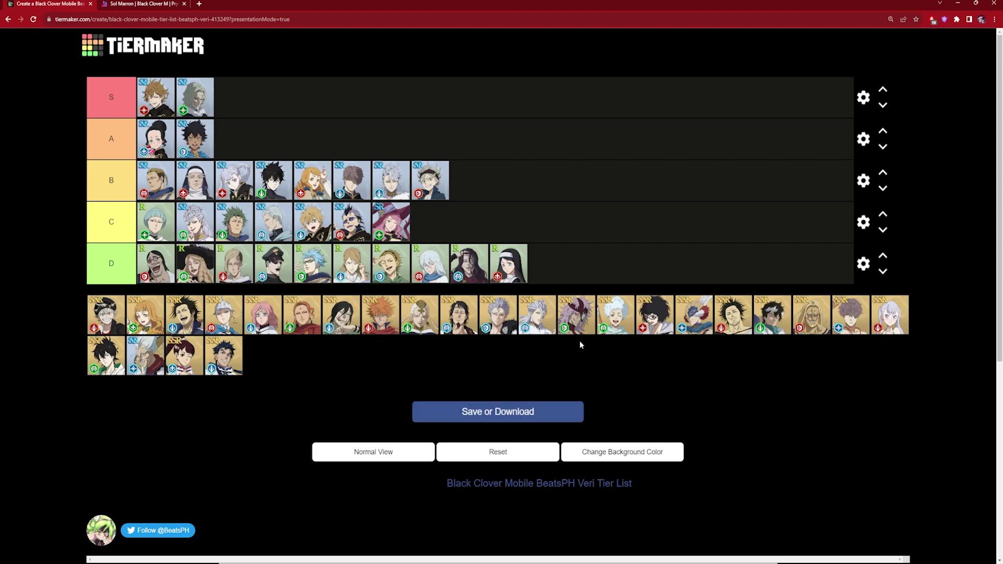
pyautogui.moveTo(103, 323); pyautogui.dragTo(234, 98)
pyautogui.moveTo(111, 324); pyautogui.dragTo(313, 109)
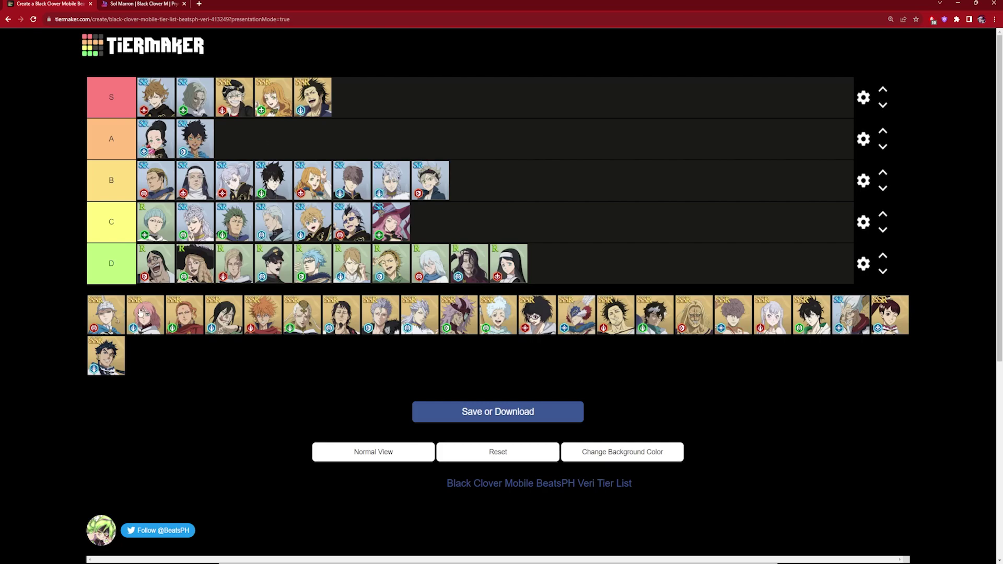
# Step: Place Charlotte Roselei in tier B on the TierMaker list, filter Prydwen's characters to SSR and review her skills
pyautogui.moveTo(113, 314); pyautogui.dragTo(474, 180)
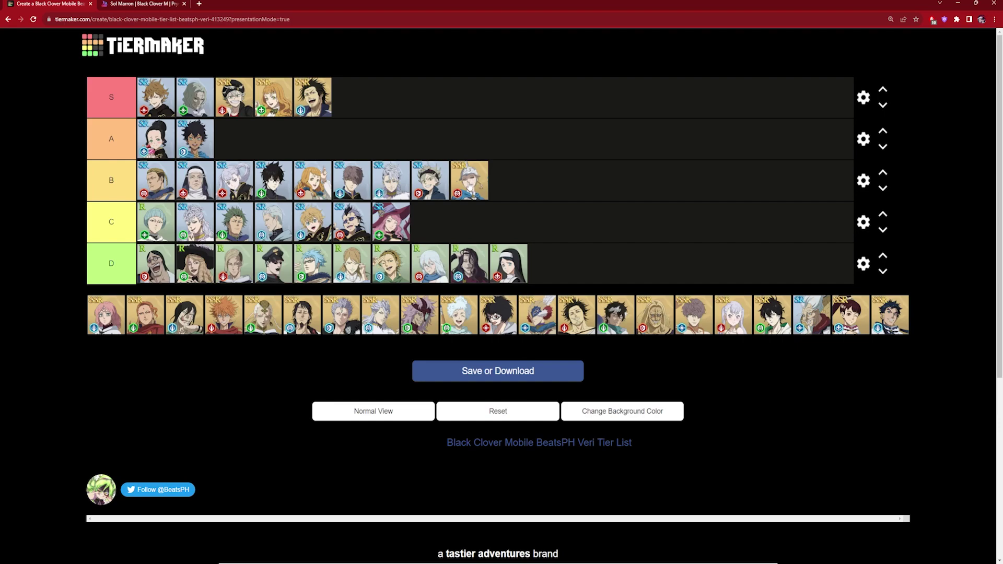
pyautogui.hotkey('ctrl', 'Tab')
pyautogui.hotkey('alt', 'Left')
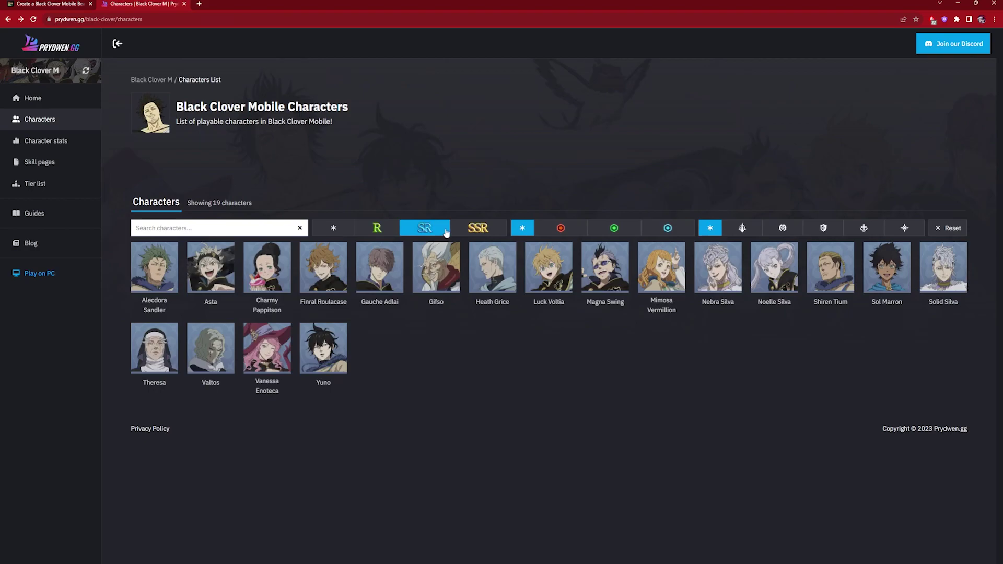
pyautogui.click(475, 230)
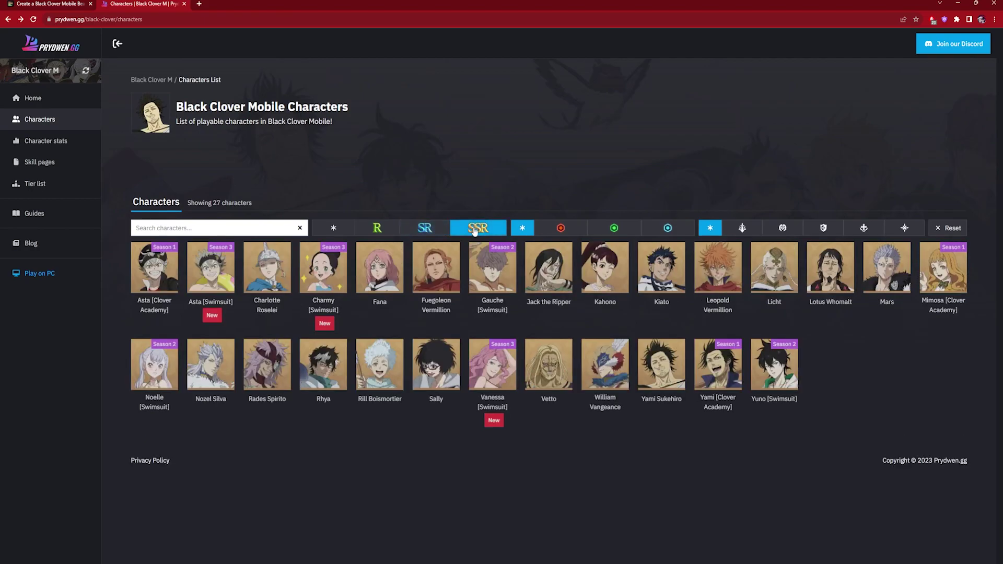
pyautogui.moveTo(303, 372)
pyautogui.click(267, 272)
pyautogui.scroll(-4, 499, 318)
pyautogui.scroll(-2, 498, 316)
pyautogui.scroll(2, 497, 310)
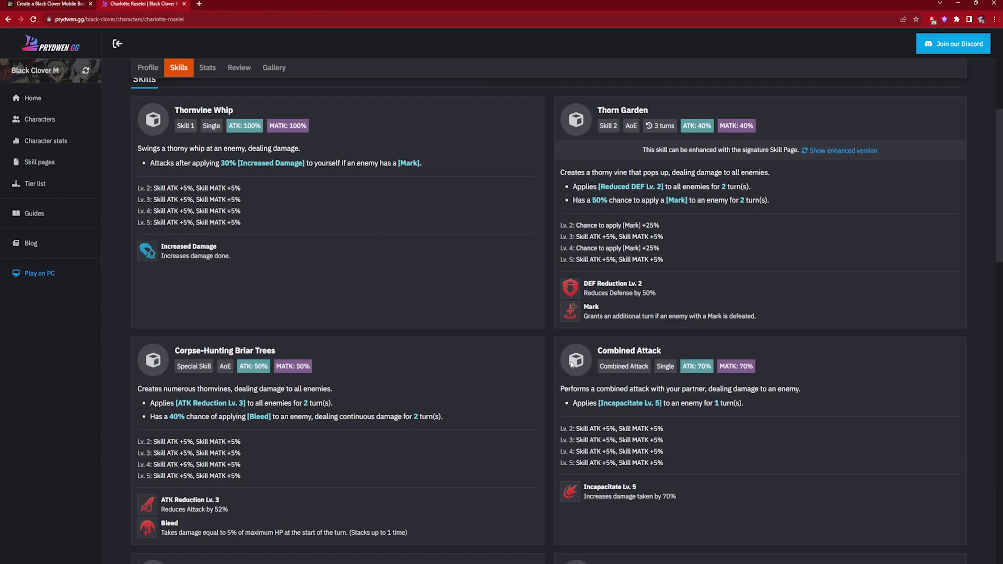
# Step: On the TierMaker list, place Fana at the end of tier S and Fuegoleon Vermillion at the end of tier A
pyautogui.scroll(2, 647, 398)
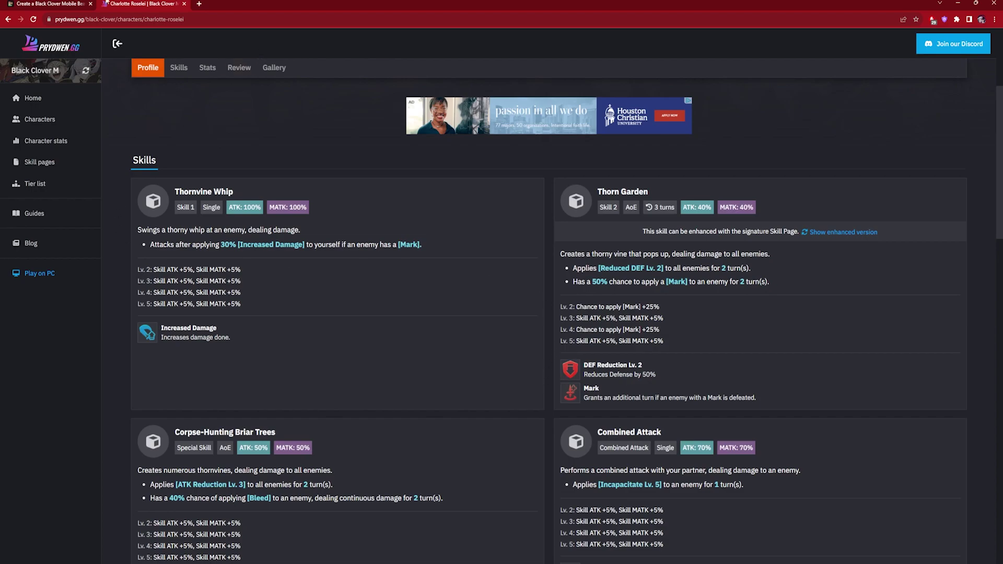
pyautogui.click(23, 3)
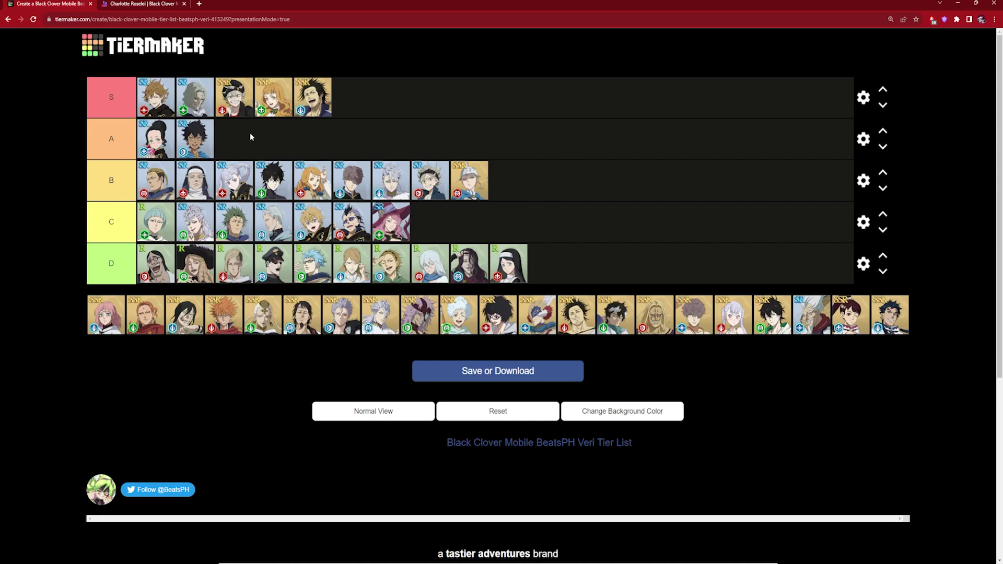
pyautogui.moveTo(110, 319); pyautogui.dragTo(352, 100)
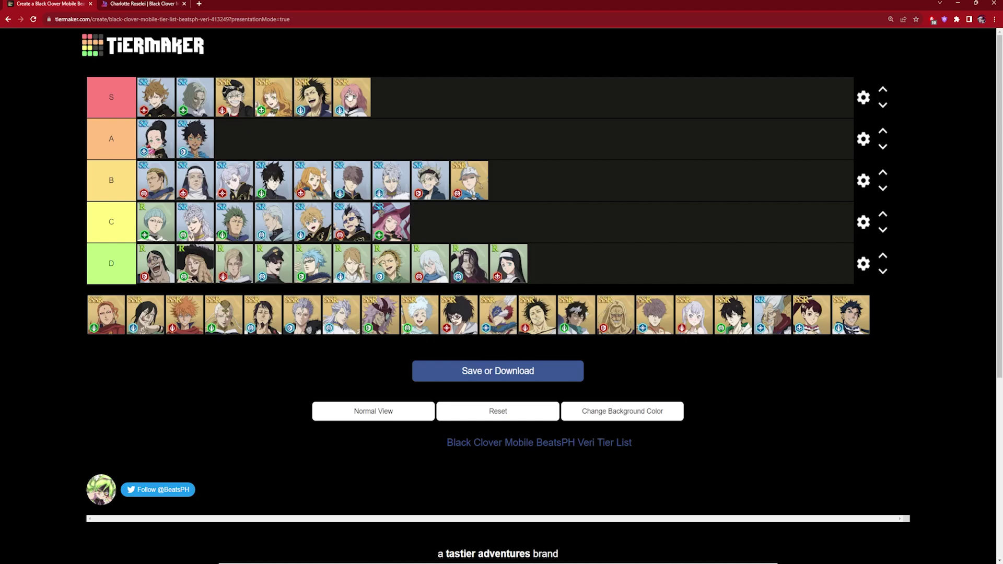
pyautogui.moveTo(108, 325); pyautogui.dragTo(238, 153)
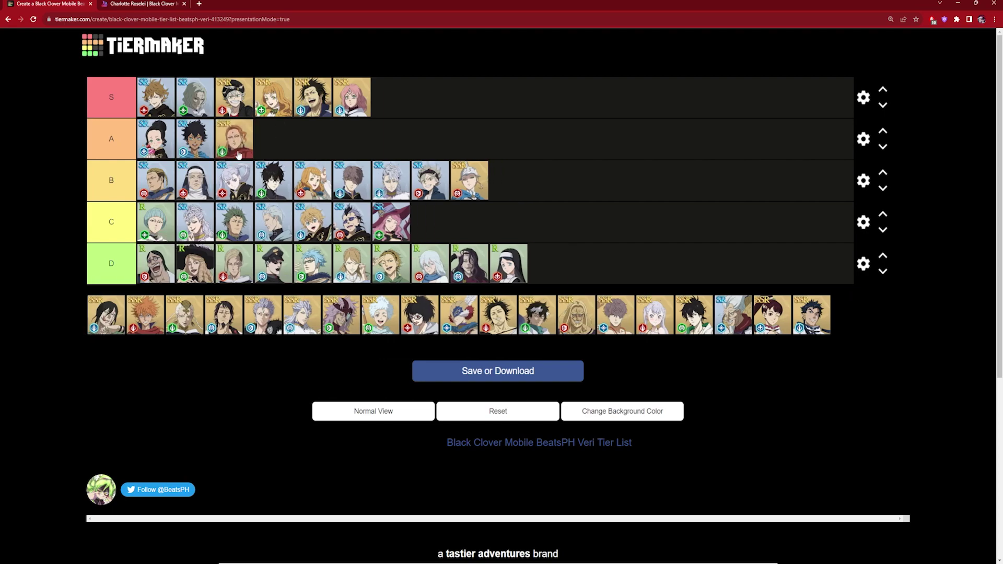
# Step: Open Fuegoleon Vermillion's character page on Prydwen and review his active skills, Burn effects, united attack and passive
pyautogui.click(140, 3)
pyautogui.hotkey('alt', 'Left')
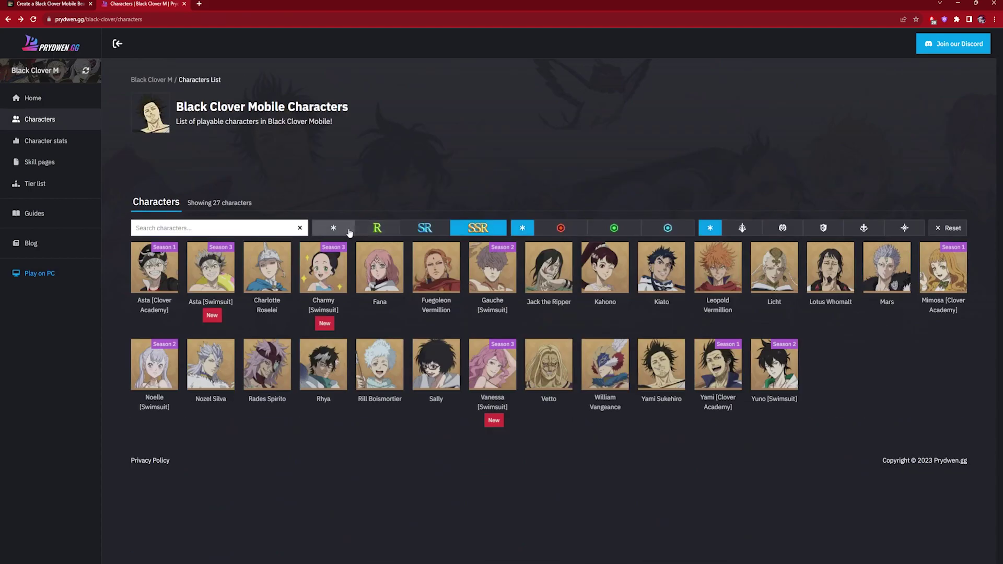
pyautogui.click(434, 268)
pyautogui.scroll(-2, 531, 259)
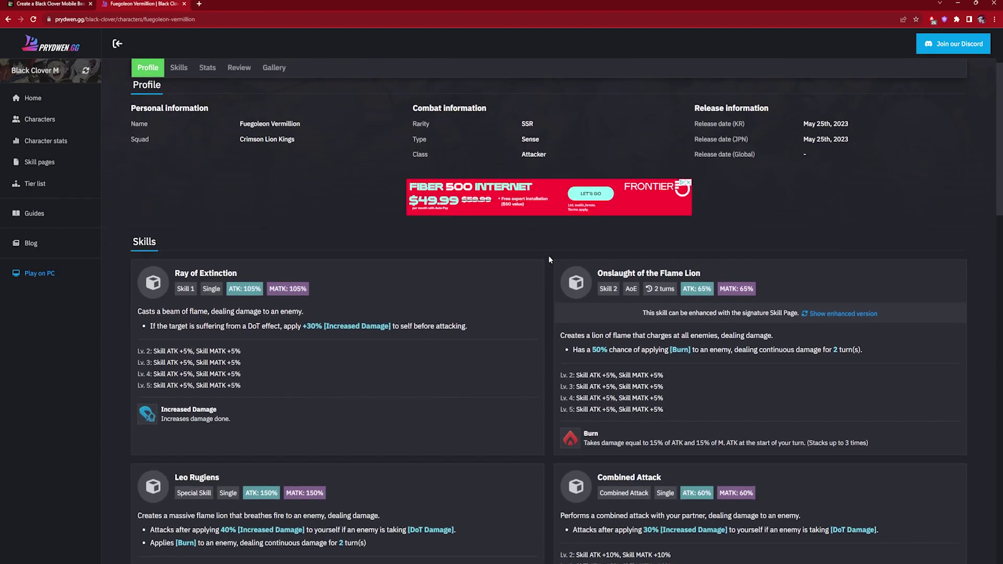
pyautogui.scroll(-2, 549, 264)
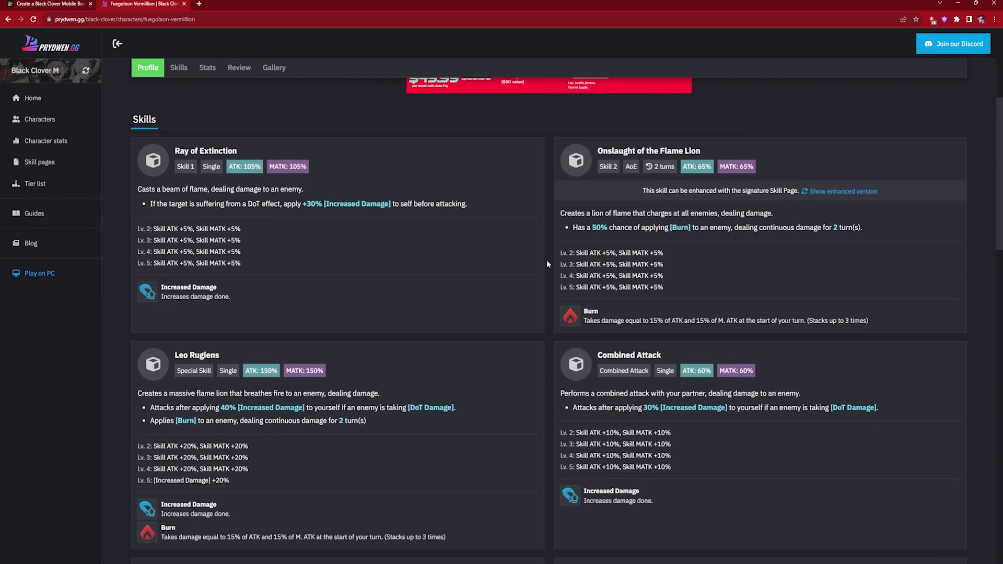
pyautogui.scroll(-3, 546, 262)
pyautogui.scroll(3, 547, 261)
pyautogui.scroll(-2, 547, 261)
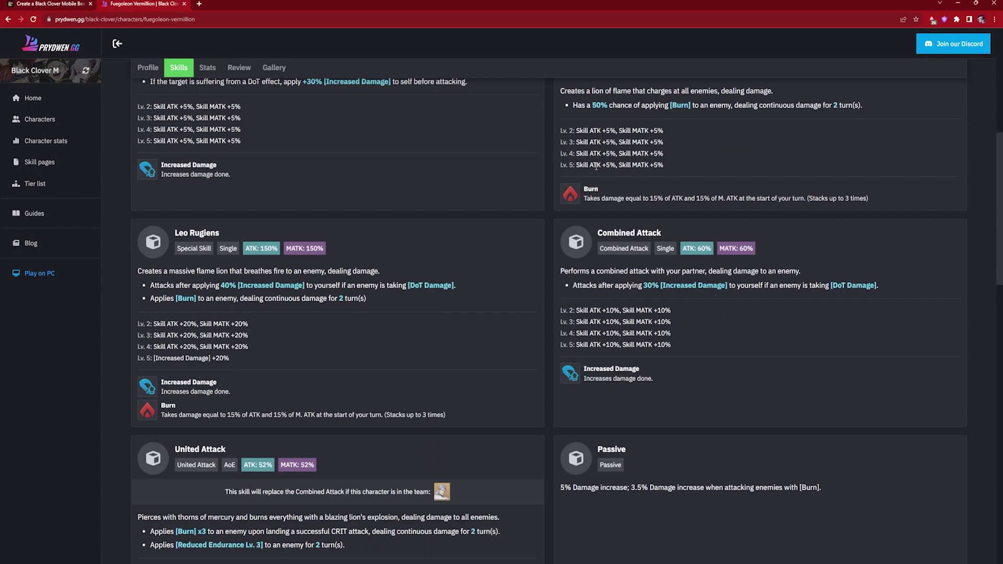
pyautogui.scroll(-3, 545, 307)
pyautogui.scroll(5, 547, 304)
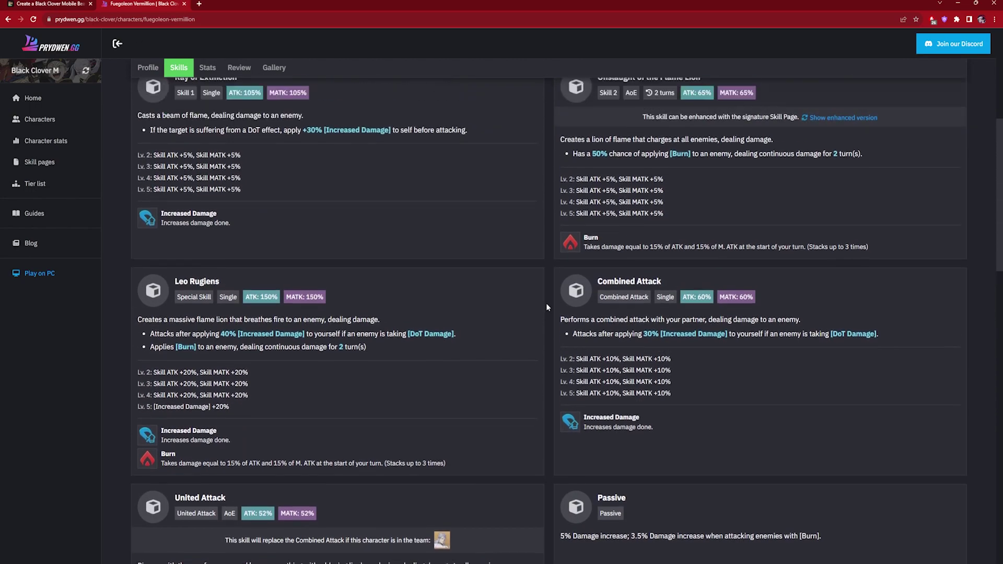
# Step: Place Jack the Ripper in tier A on the TierMaker list and review his skills on Prydwen, highlighting Death Scythe's critical damage bonus
pyautogui.click(37, 3)
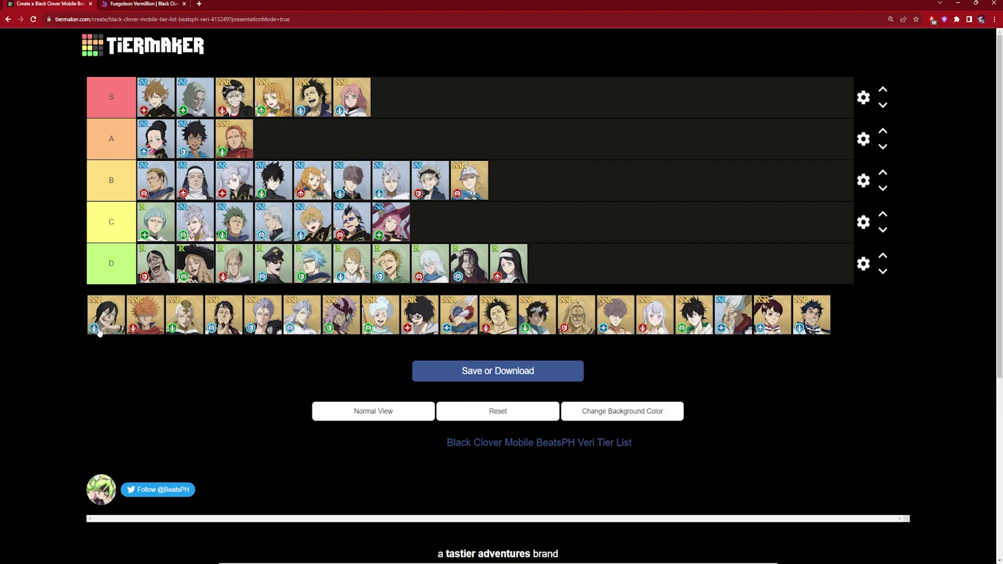
pyautogui.moveTo(103, 327); pyautogui.dragTo(270, 151)
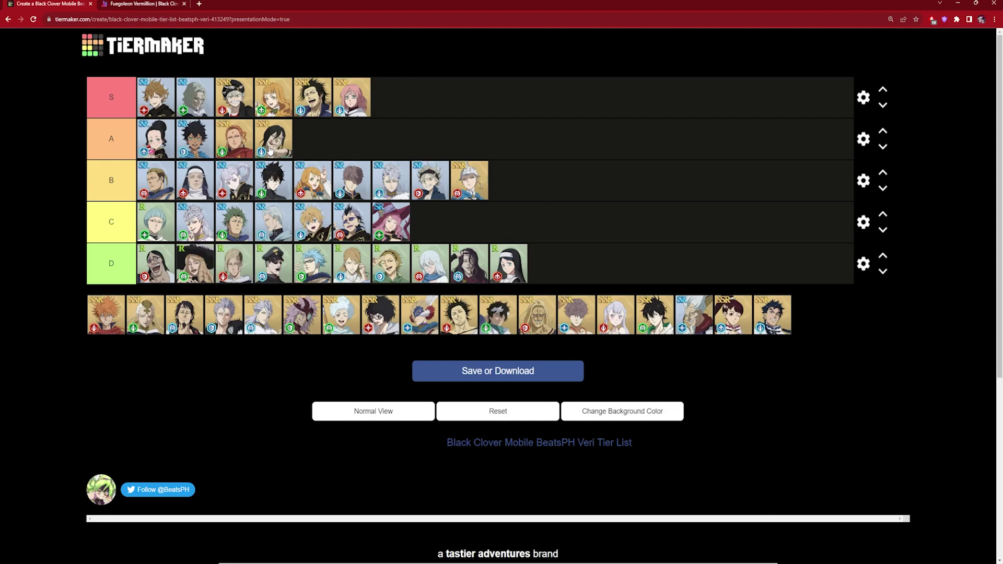
pyautogui.hotkey('ctrl', 'Tab')
pyautogui.hotkey('alt', 'Left')
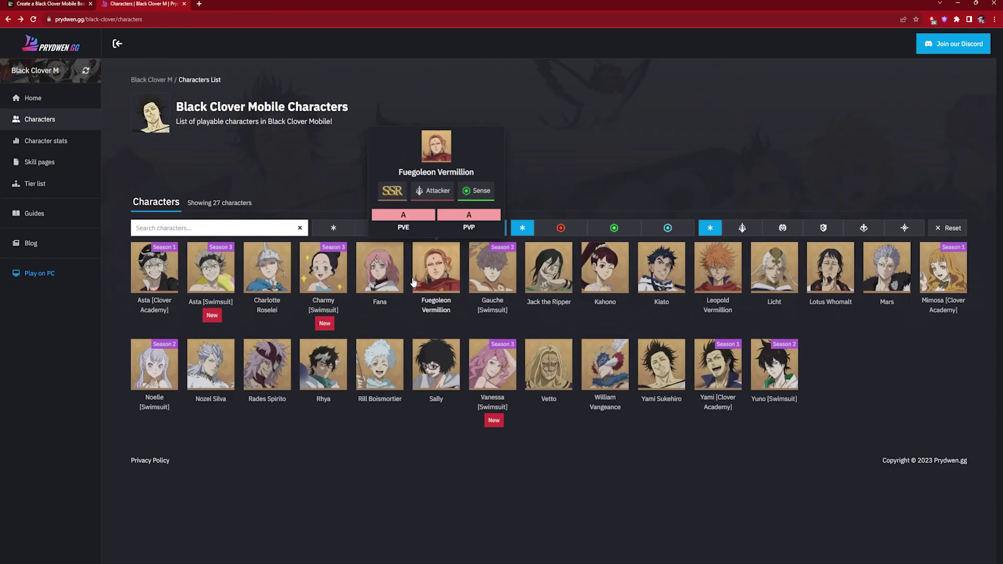
pyautogui.click(566, 281)
pyautogui.scroll(-5, 547, 346)
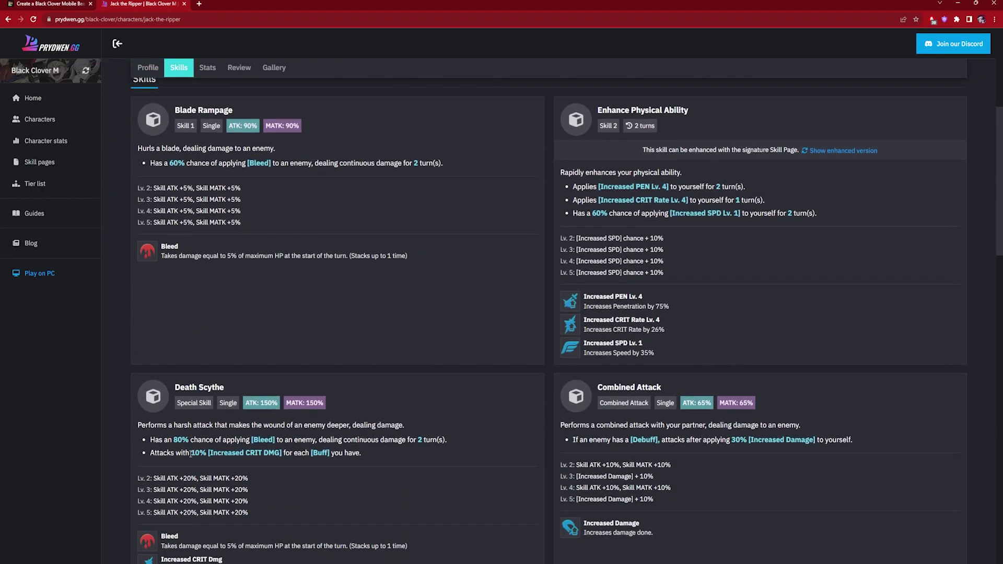
pyautogui.moveTo(191, 454); pyautogui.dragTo(381, 459)
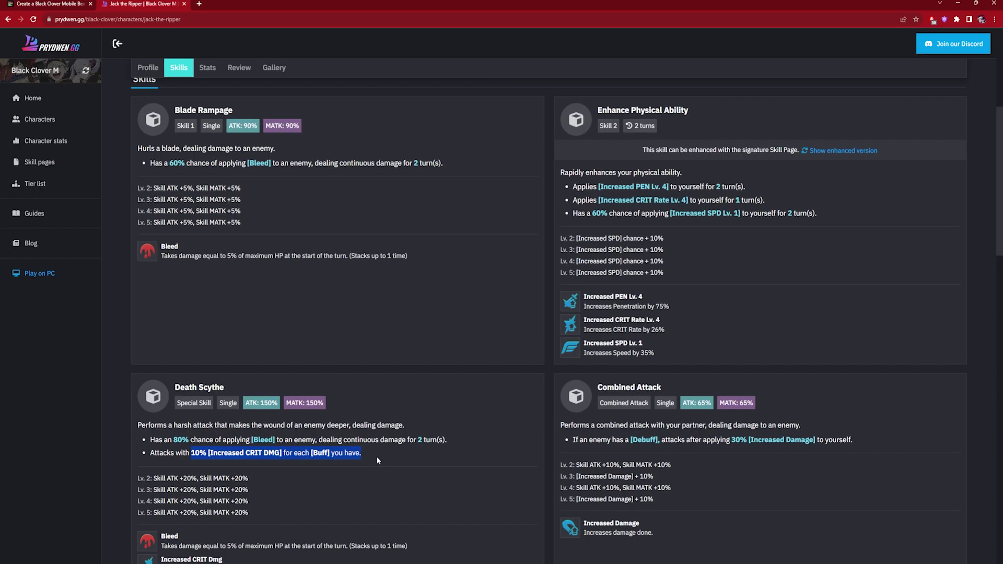
# Step: Place Leopold Vermillion in tier C on the TierMaker list and review his lifesteal and burn skills on Prydwen
pyautogui.hotkey('ctrl', 'shift', 'Tab')
pyautogui.moveTo(124, 314); pyautogui.dragTo(436, 232)
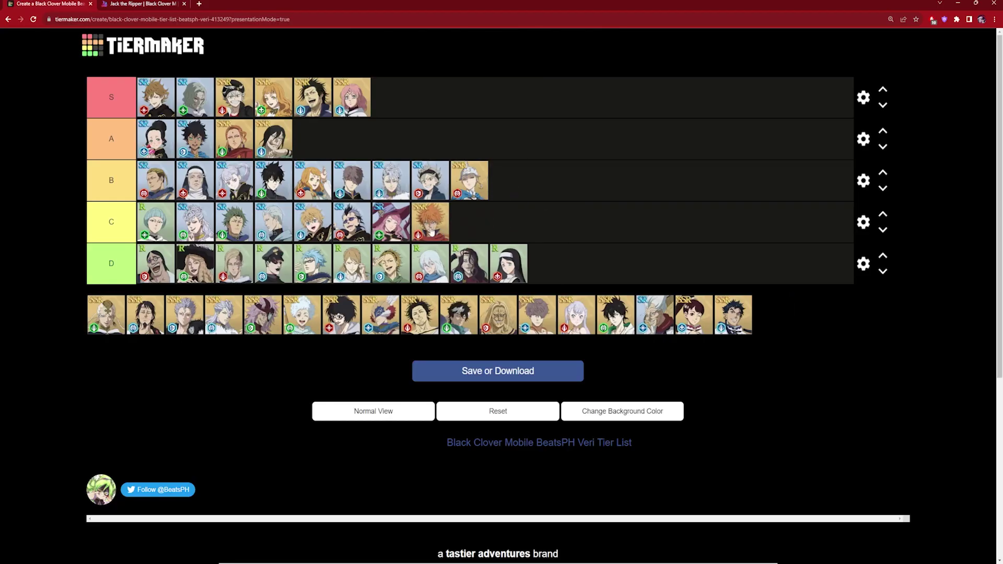
pyautogui.click(136, 3)
pyautogui.hotkey('alt', 'Left')
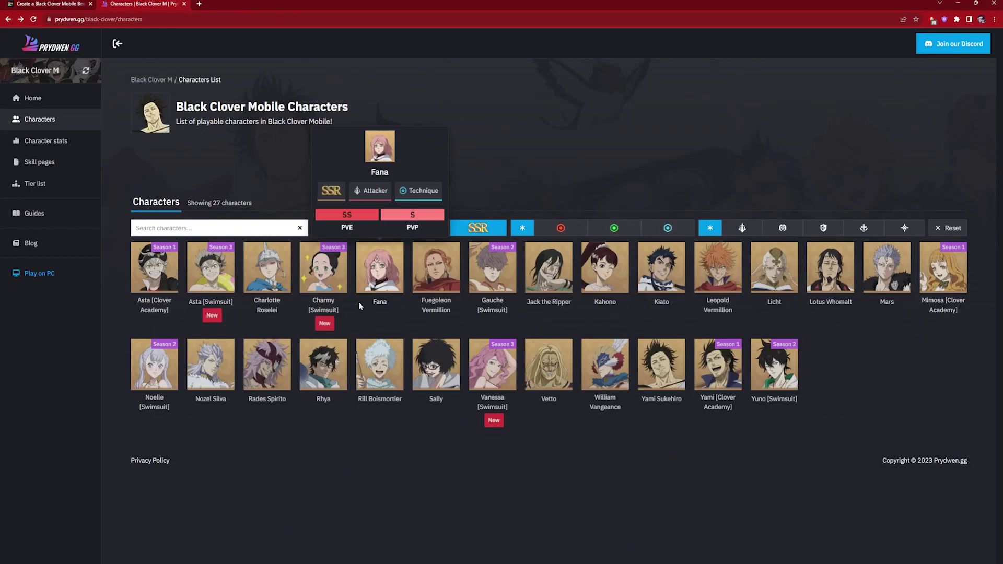
pyautogui.click(716, 277)
pyautogui.scroll(-4, 557, 283)
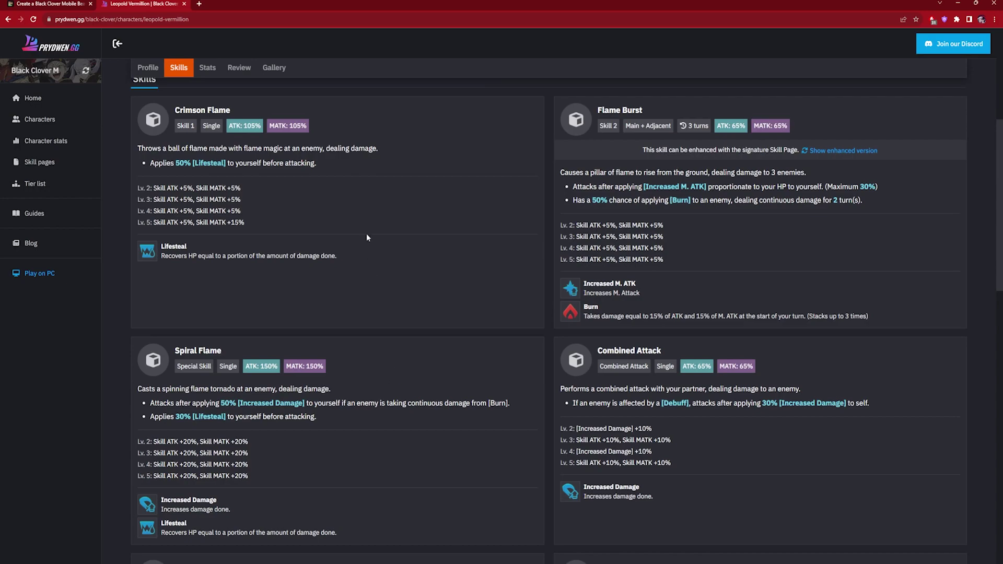
pyautogui.scroll(-2, 371, 197)
pyautogui.scroll(2, 379, 198)
# Step: On the TierMaker list, place Licht, Lotus Whomalt and Mars at the end of tier S
pyautogui.click(50, 3)
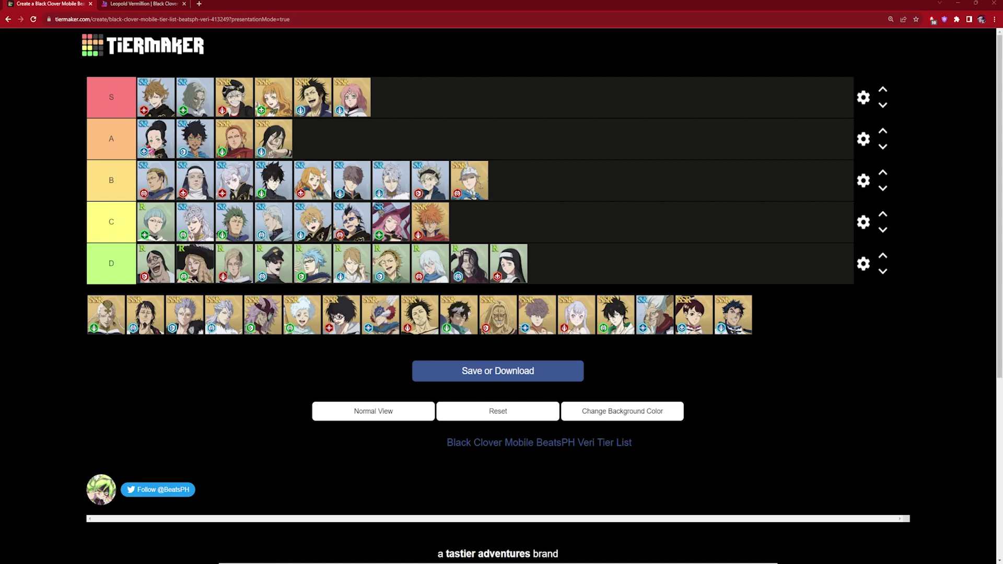
pyautogui.moveTo(118, 311); pyautogui.dragTo(403, 99)
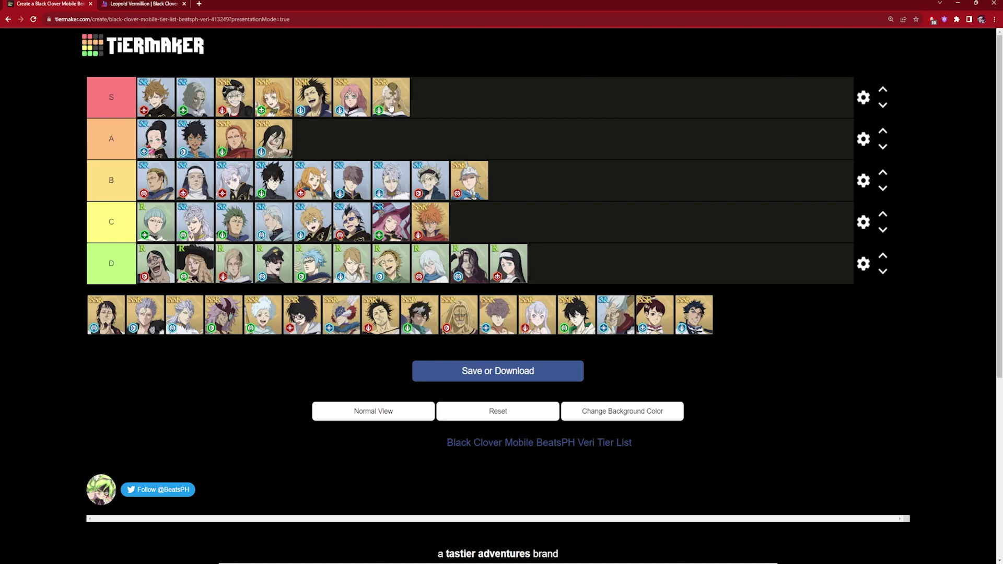
pyautogui.moveTo(390, 105)
pyautogui.mouseDown()
pyautogui.moveTo(332, 144)
pyautogui.moveTo(405, 107)
pyautogui.mouseUp()
pyautogui.moveTo(106, 314); pyautogui.dragTo(460, 103)
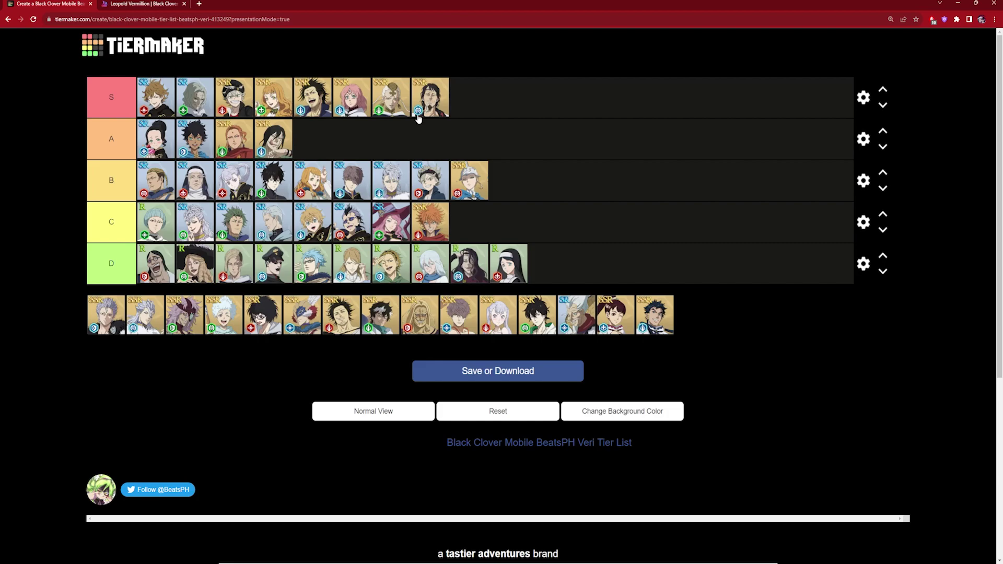
pyautogui.moveTo(113, 334); pyautogui.dragTo(491, 107)
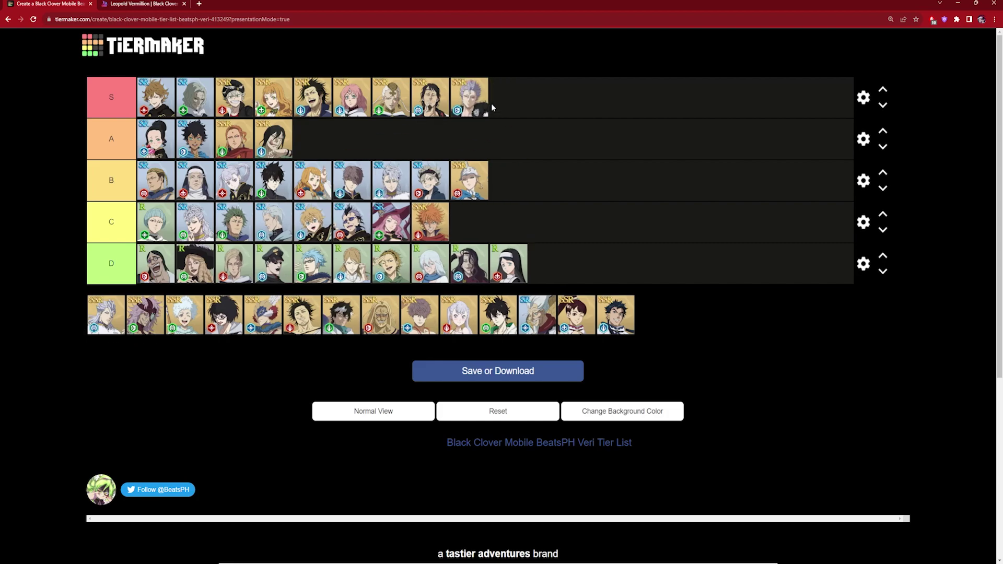